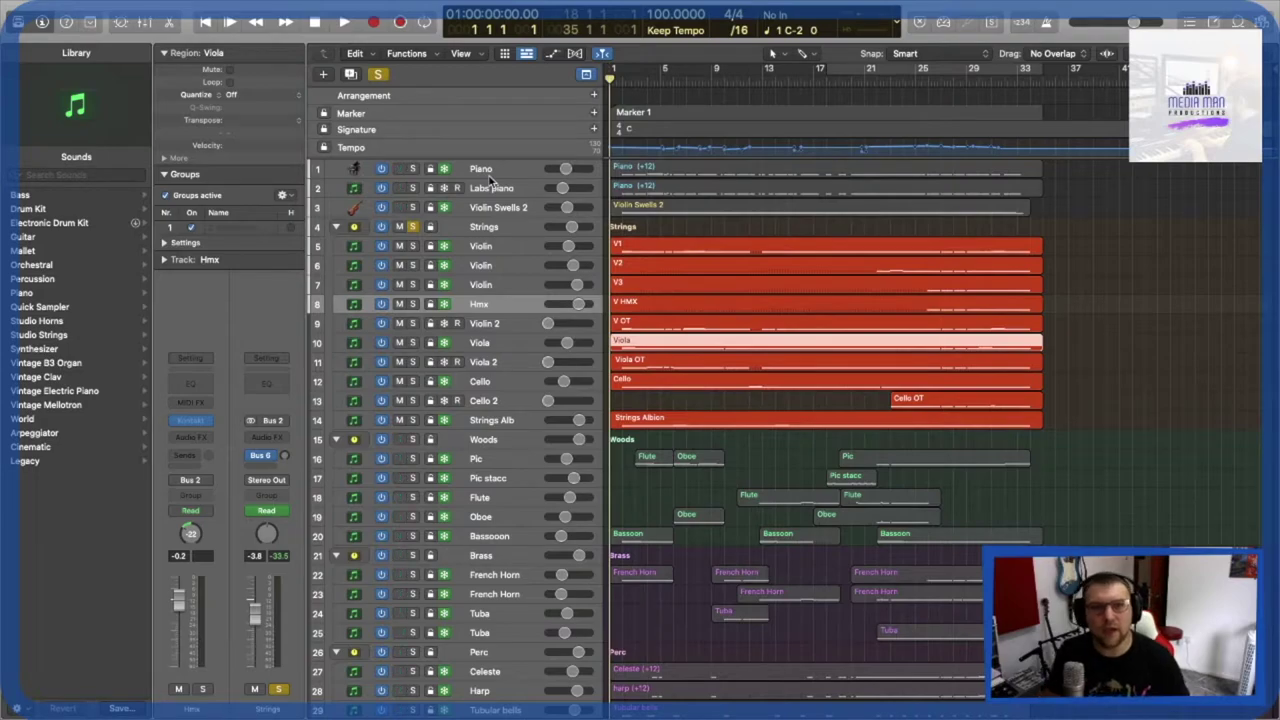
# Solo Piano and Labs piano and play them from bar 6, briefly dropping Labs piano out.
pyautogui.click(412, 227)
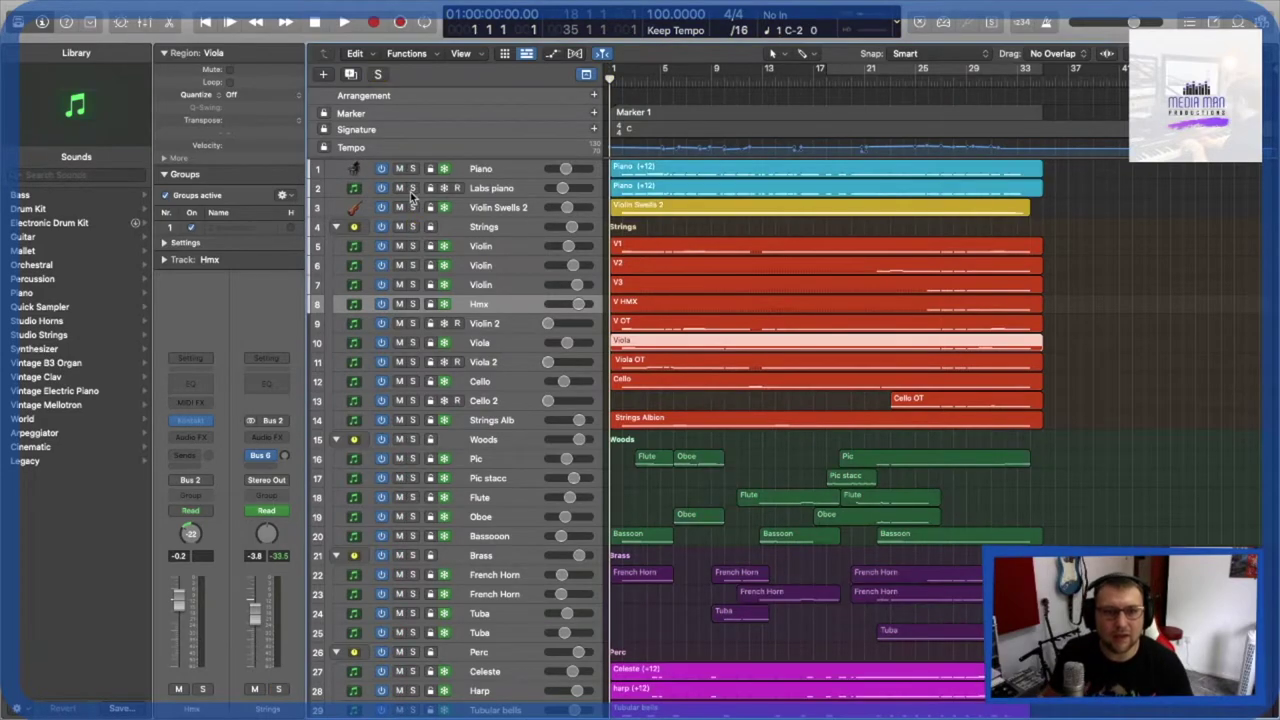
pyautogui.click(412, 168)
pyautogui.click(671, 79)
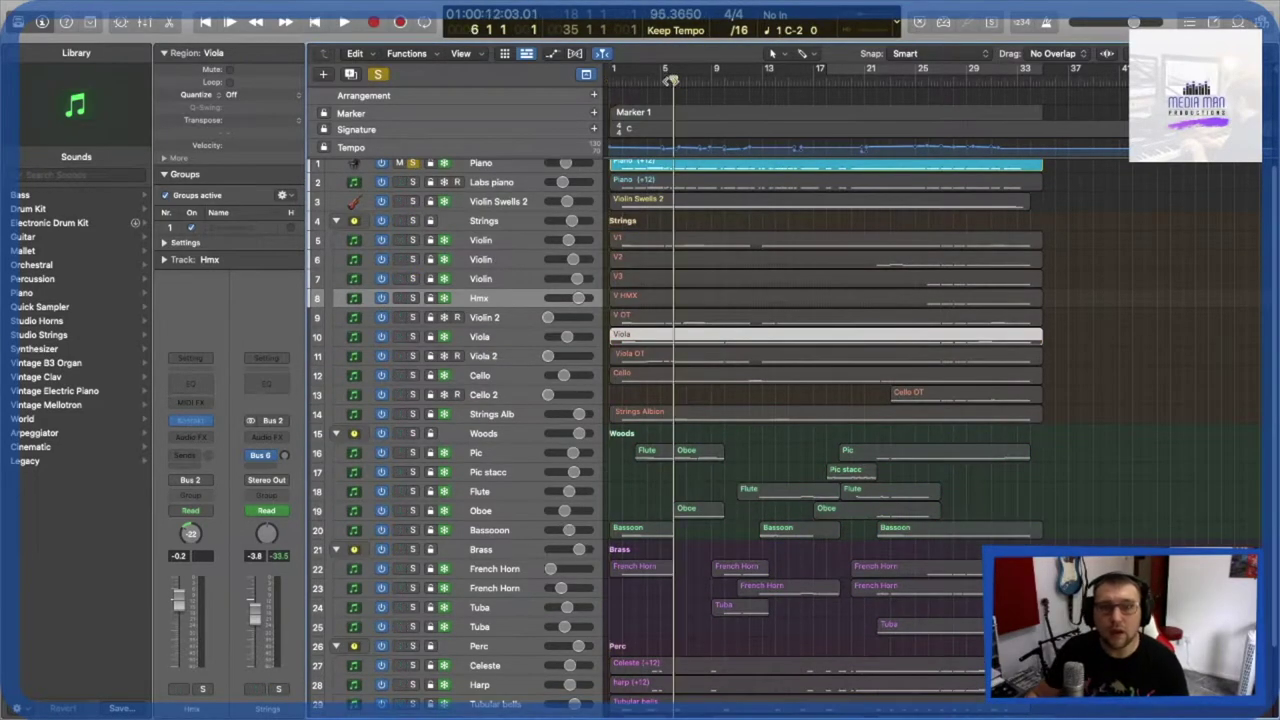
pyautogui.scroll(1, 540, 205)
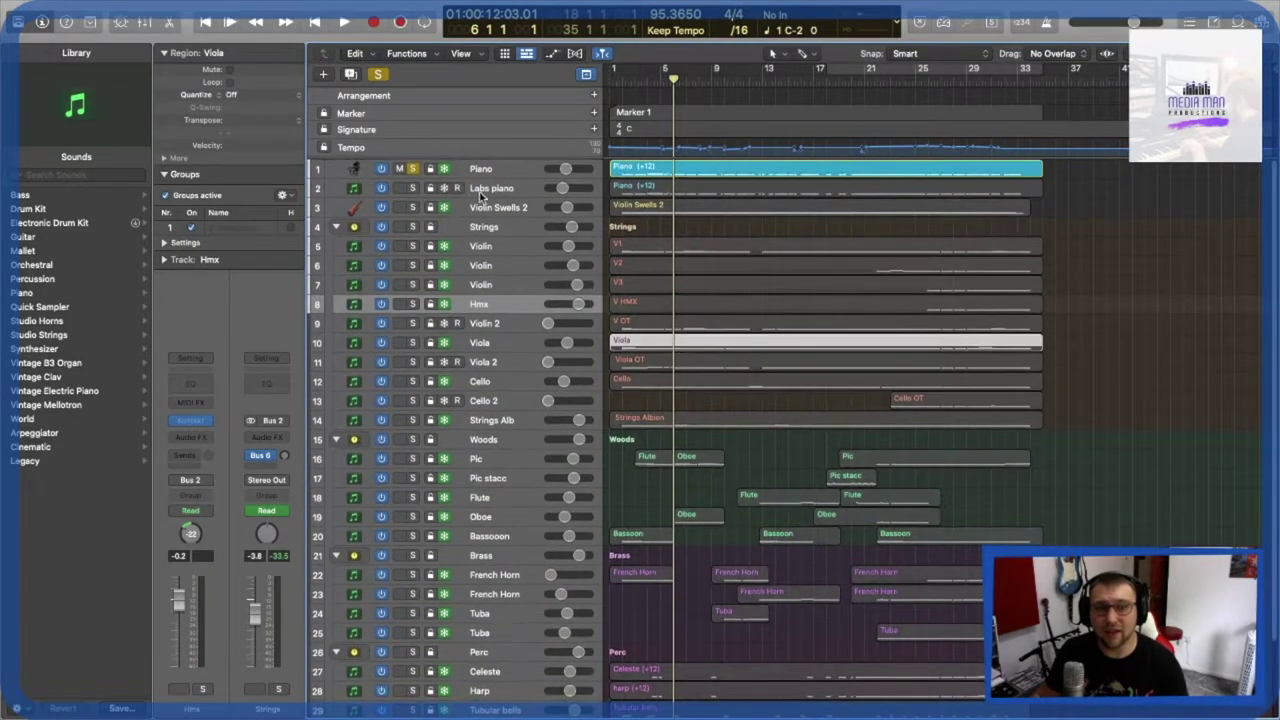
pyautogui.click(412, 188)
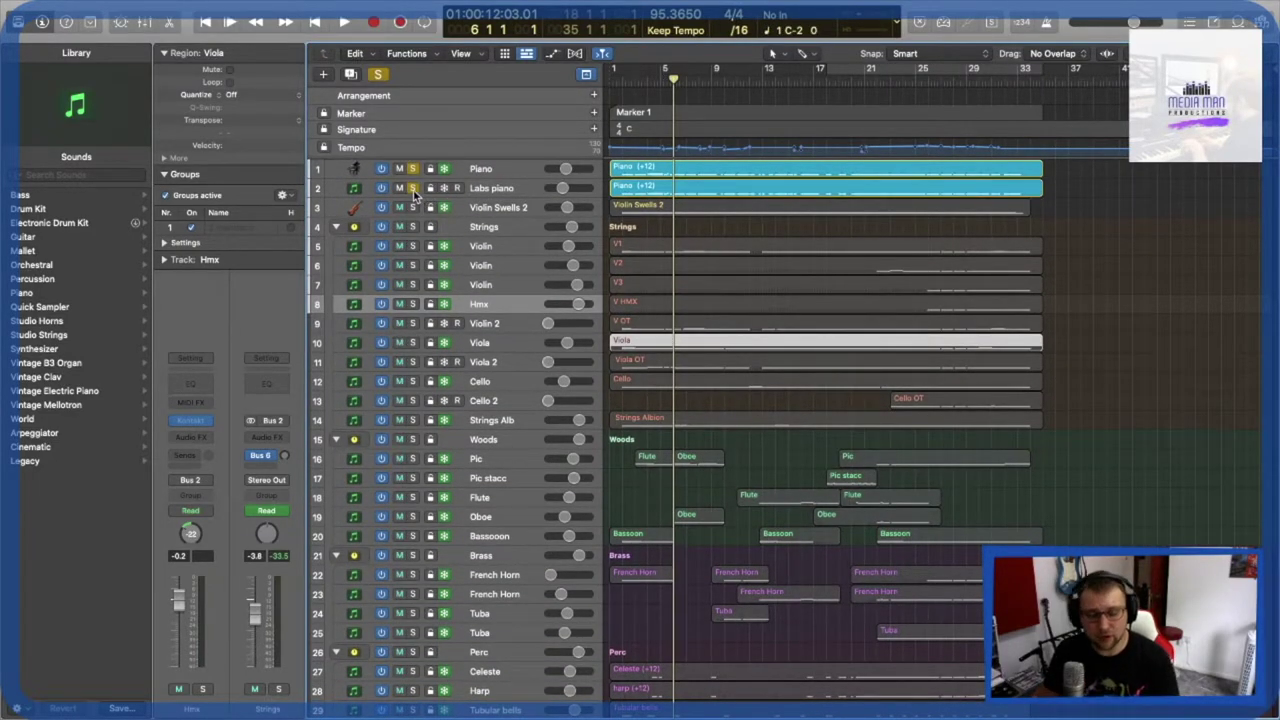
pyautogui.press('space')
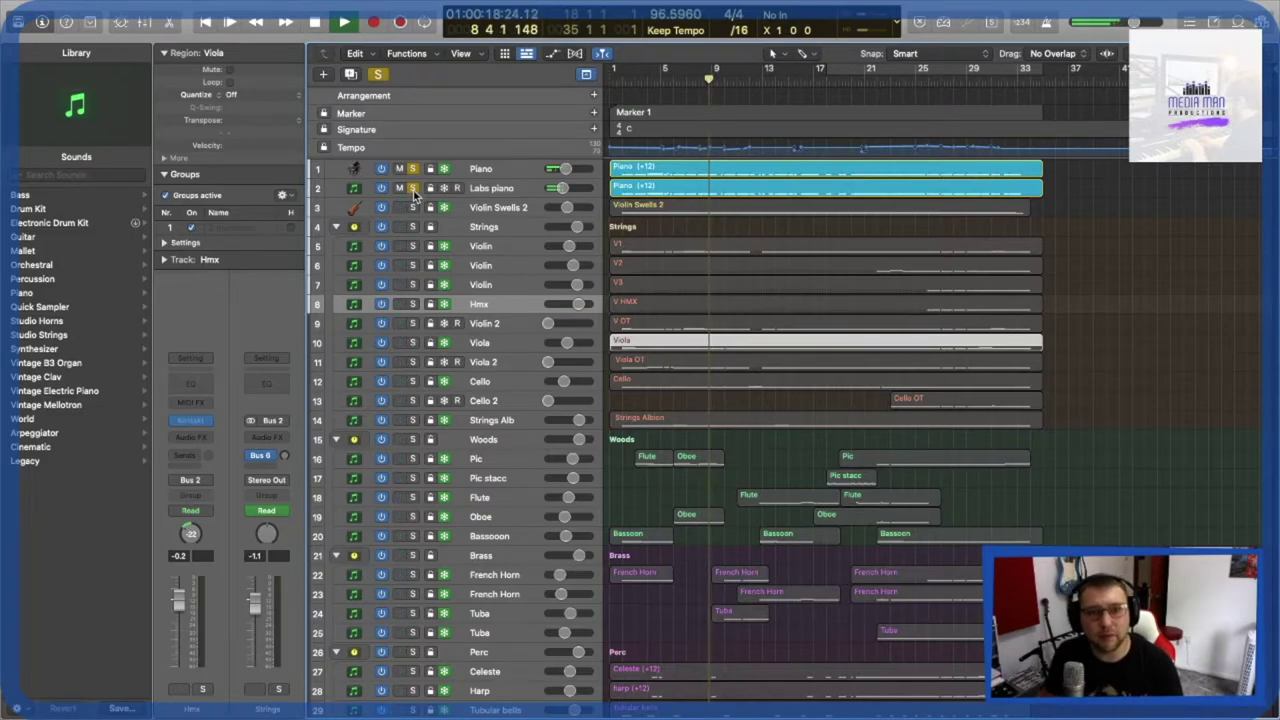
pyautogui.click(413, 189)
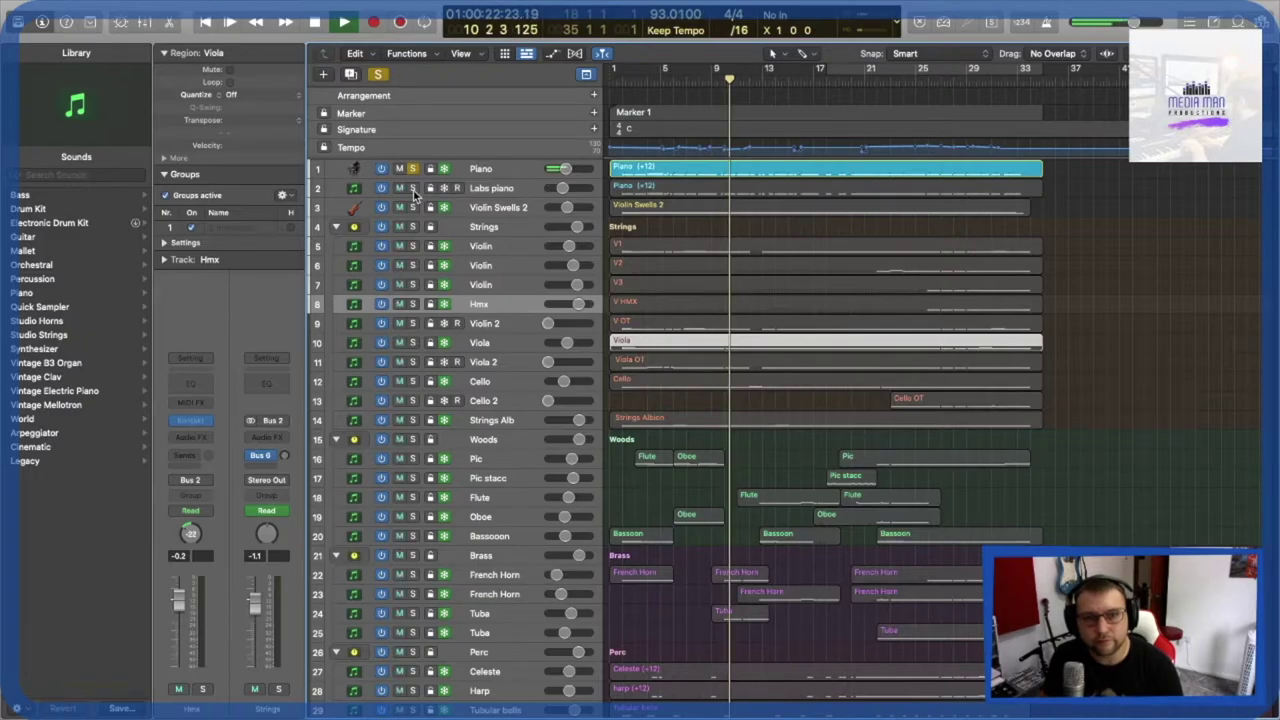
pyautogui.click(413, 189)
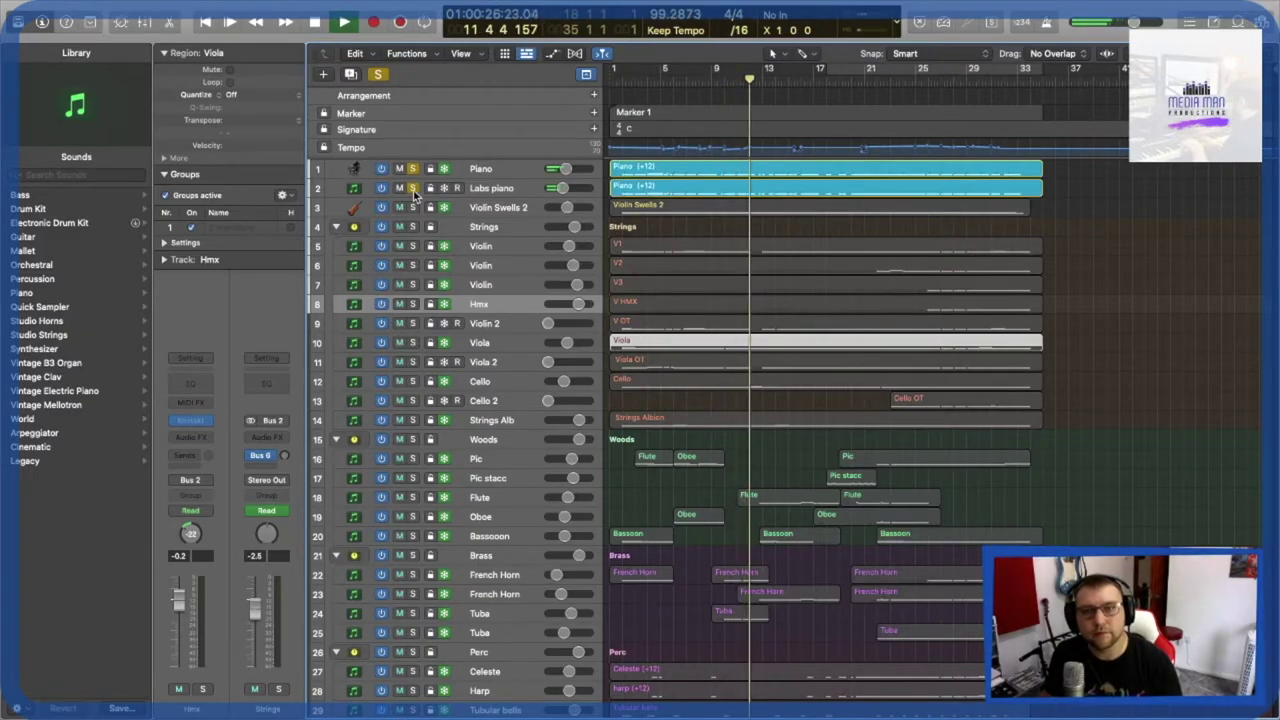
pyautogui.press('space')
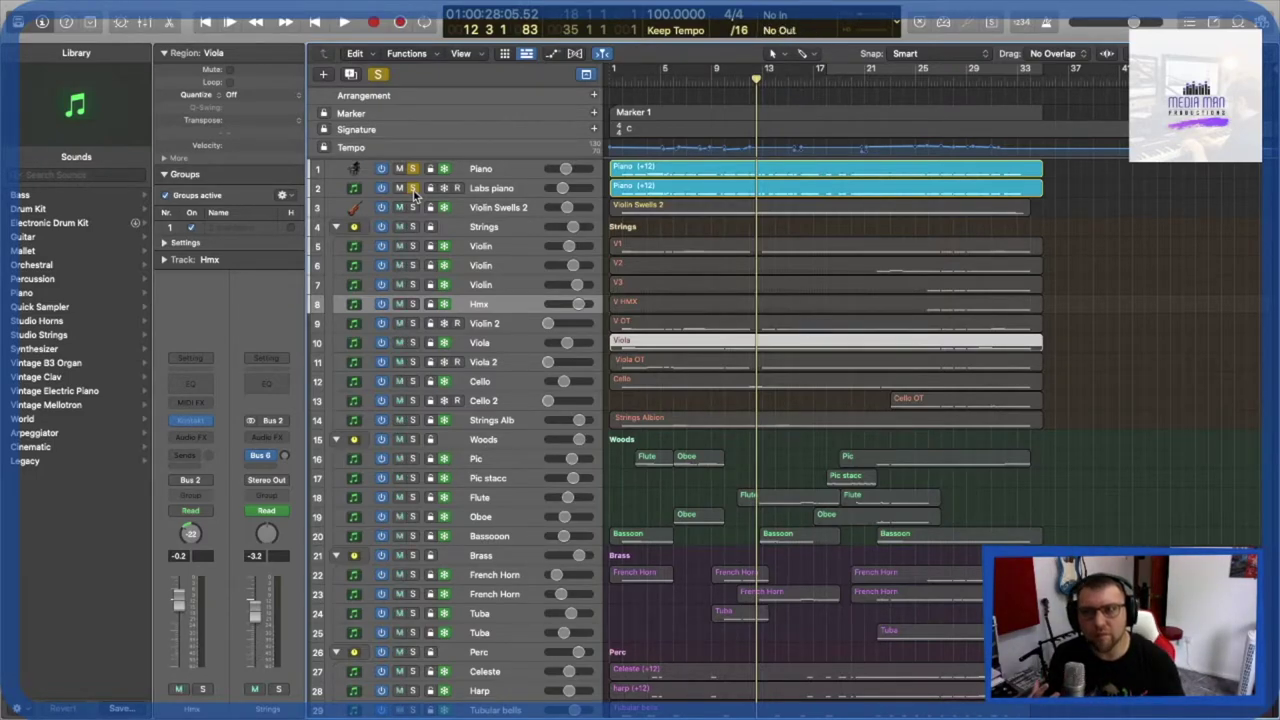
# Solo only Violin Swells 2 and play that layer alone.
pyautogui.click(412, 189)
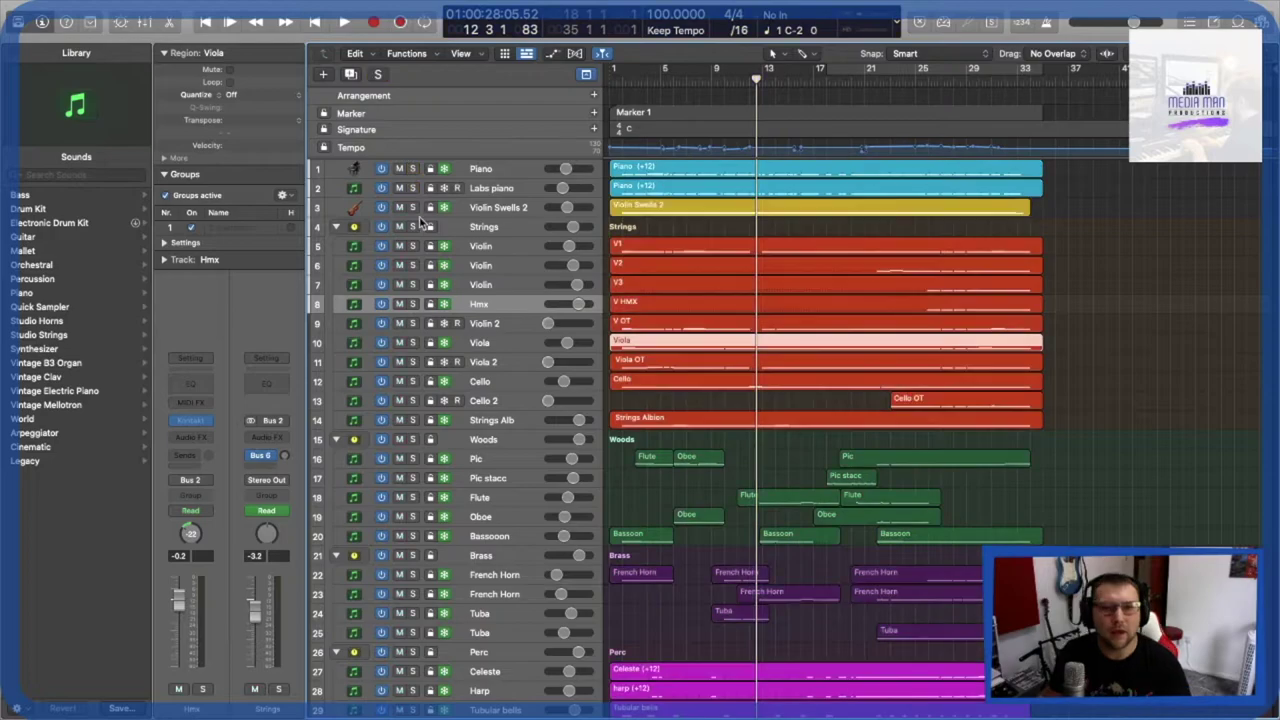
pyautogui.click(413, 207)
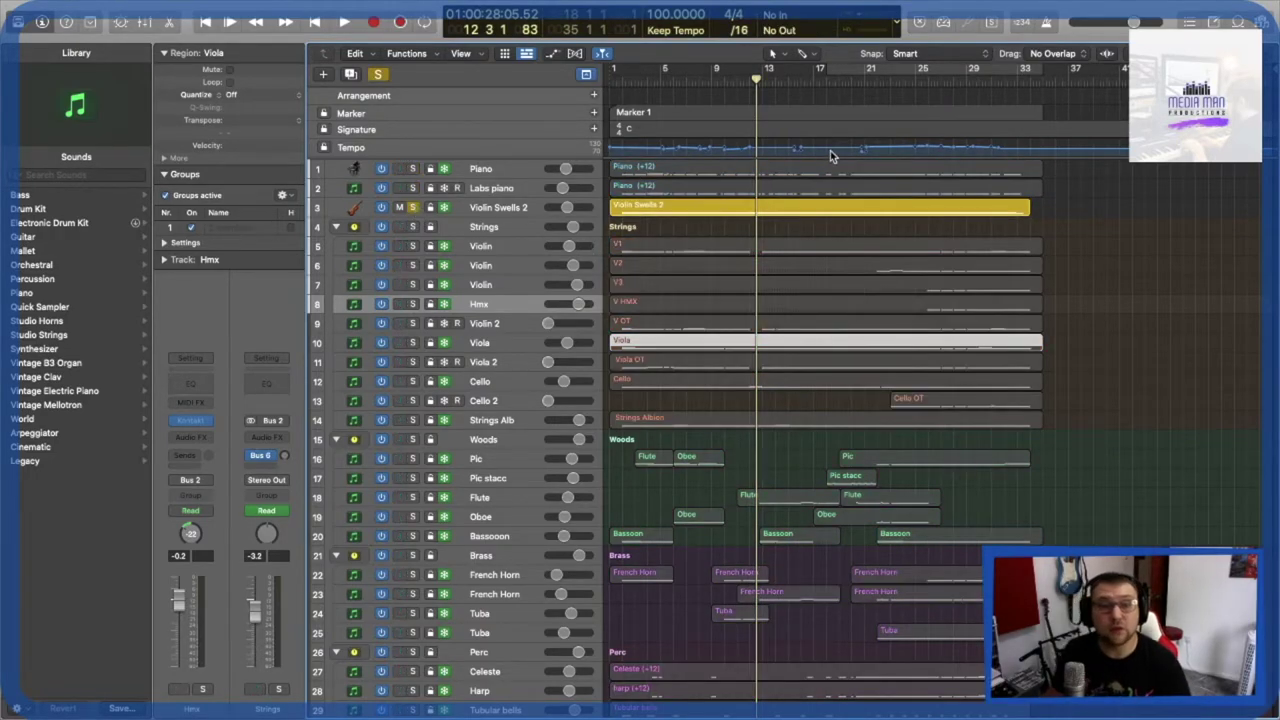
pyautogui.press('space')
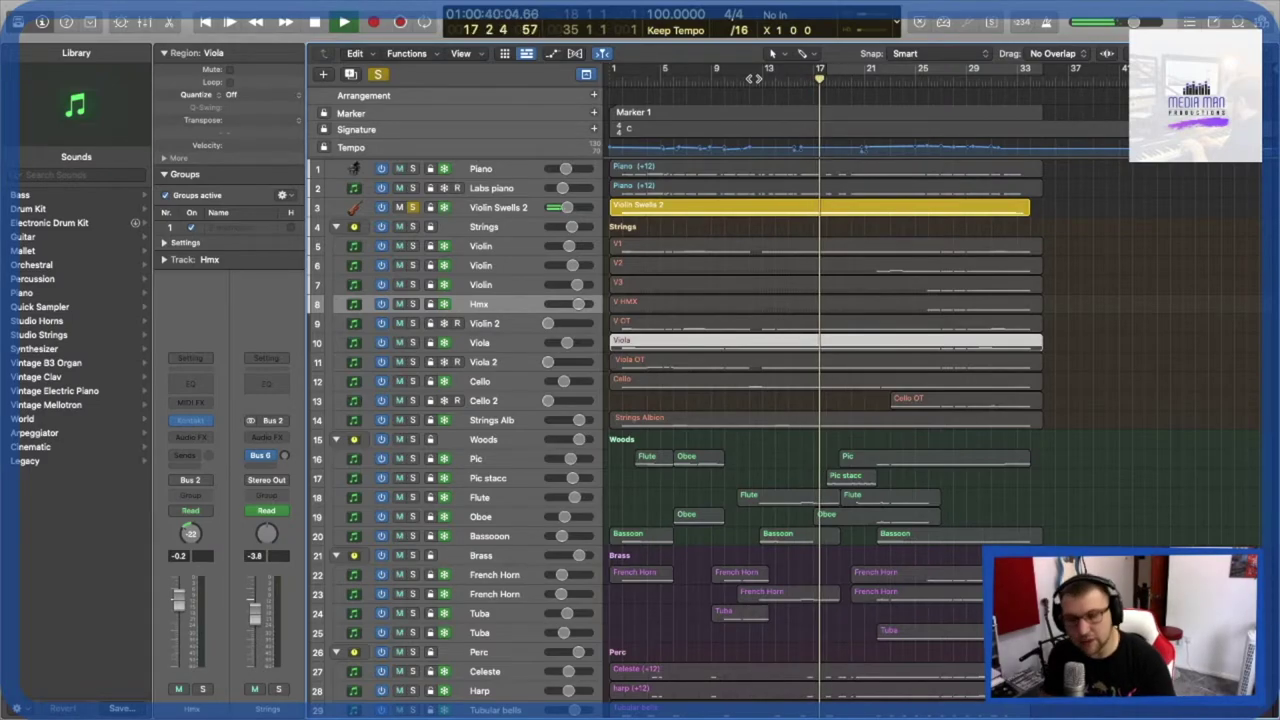
pyautogui.press('space')
# Unsolo Violin Swells 2, solo the Strings folder, and place the playhead at bar 17.
pyautogui.click(412, 207)
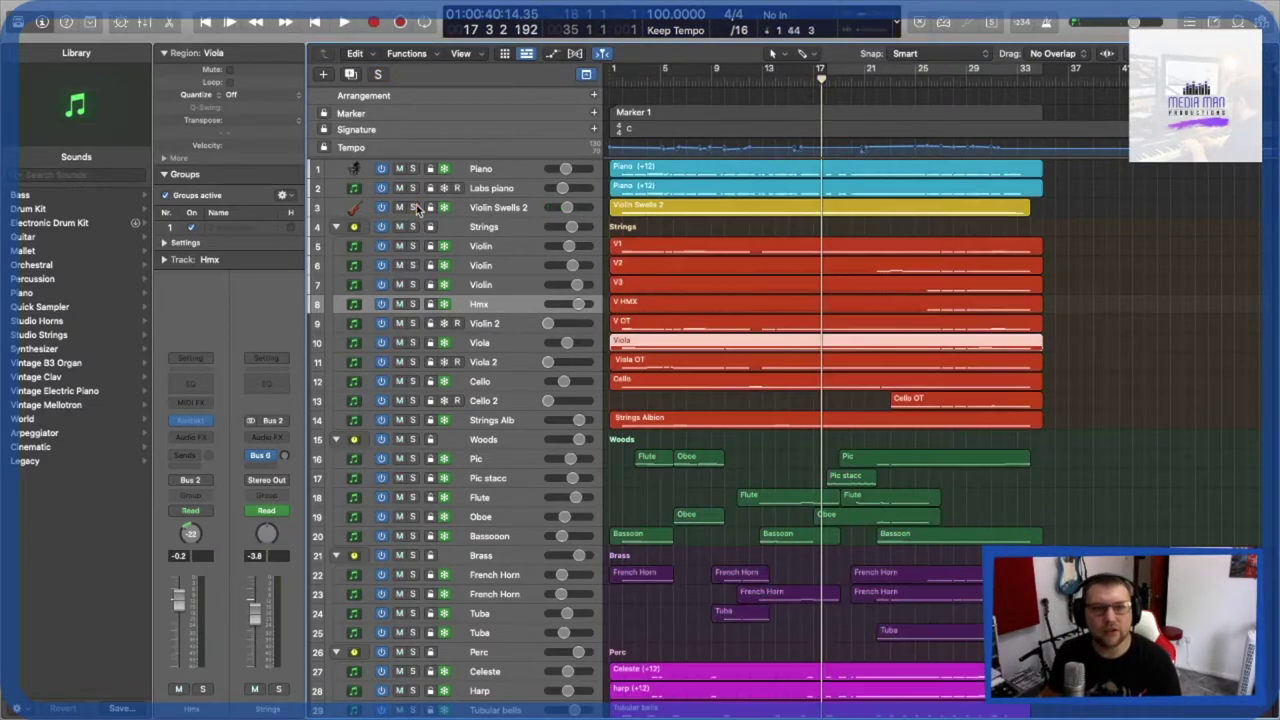
pyautogui.click(411, 227)
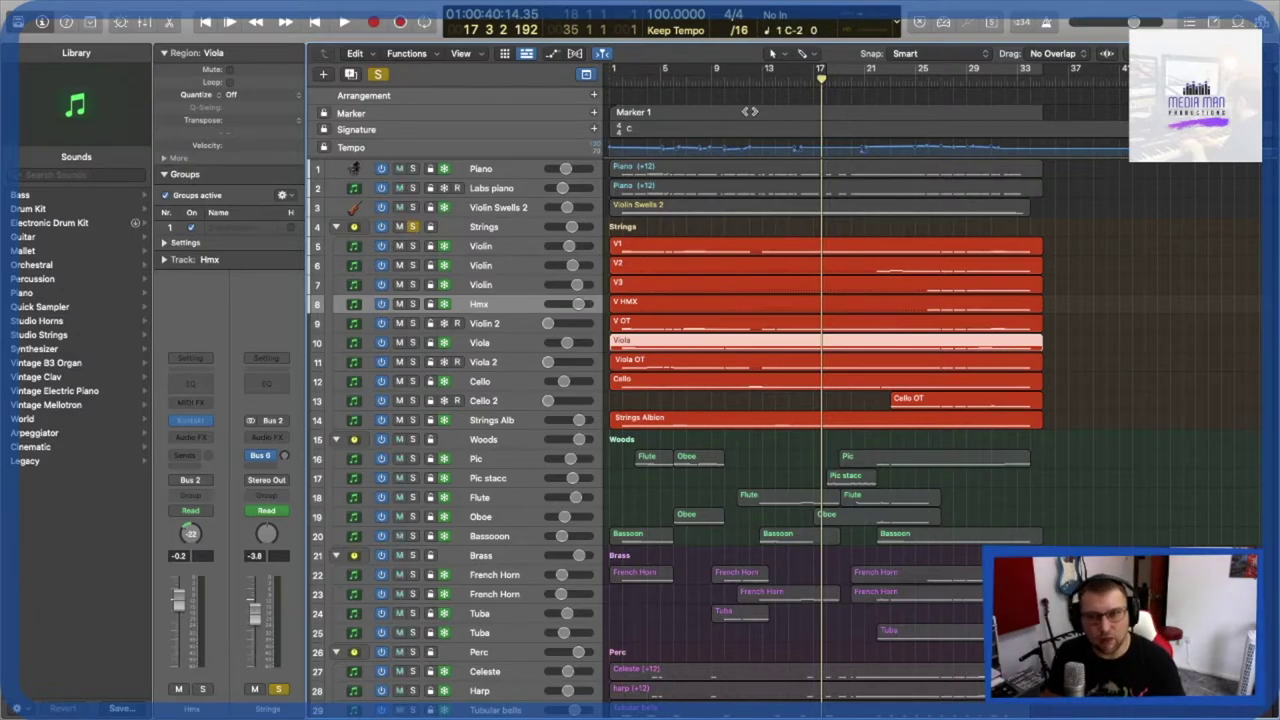
pyautogui.click(762, 74)
pyautogui.moveTo(762, 76); pyautogui.dragTo(874, 106)
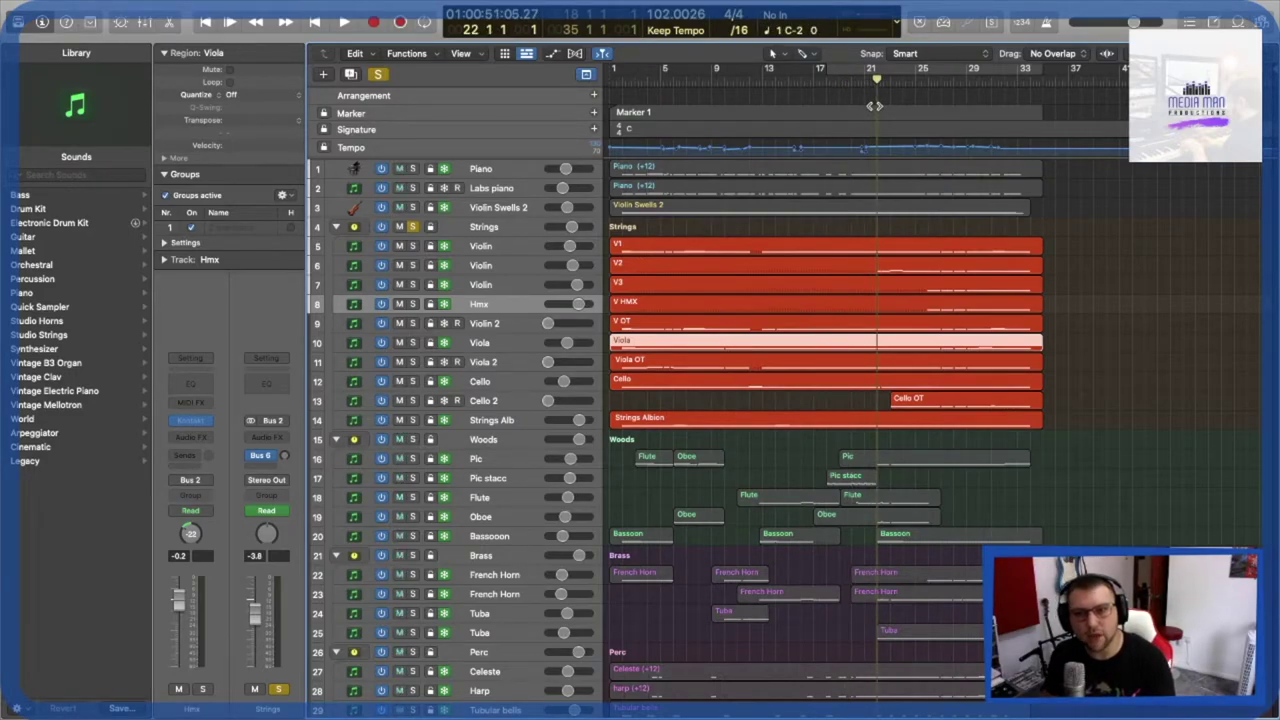
# Play the strings through to bar 33, then select Labs piano with the playhead at bar 8.
pyautogui.press('space')
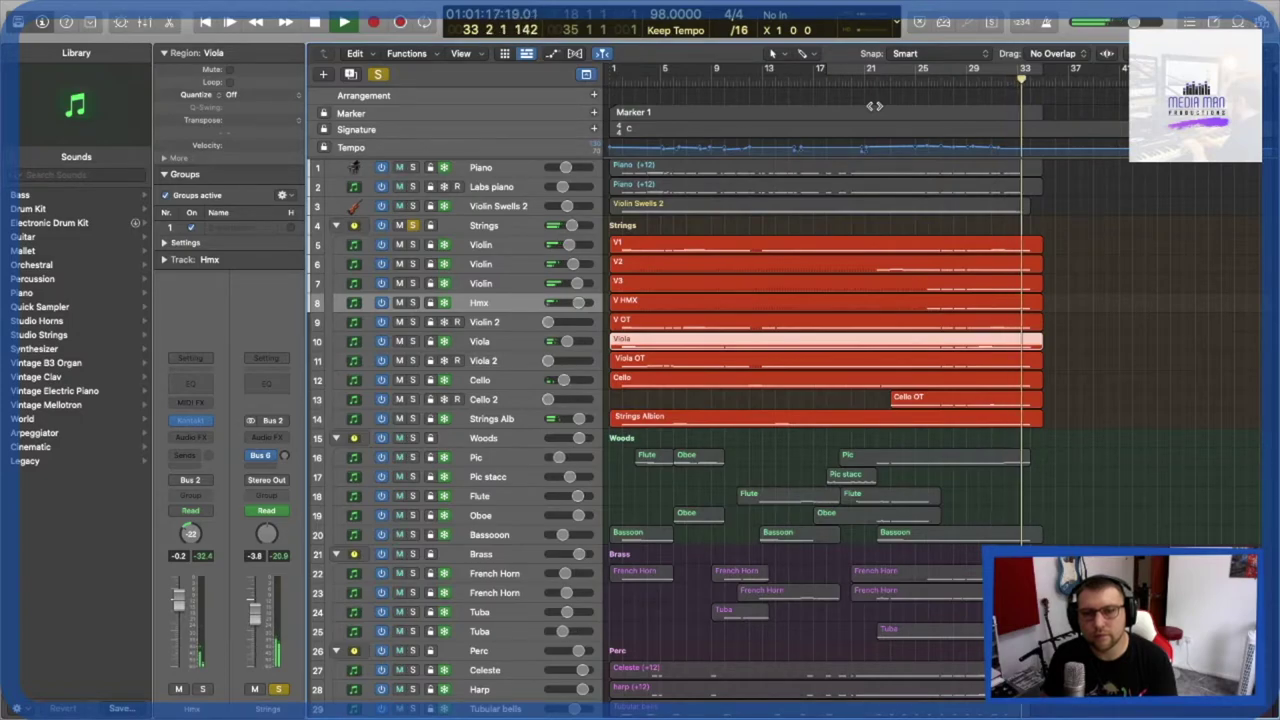
pyautogui.press('space')
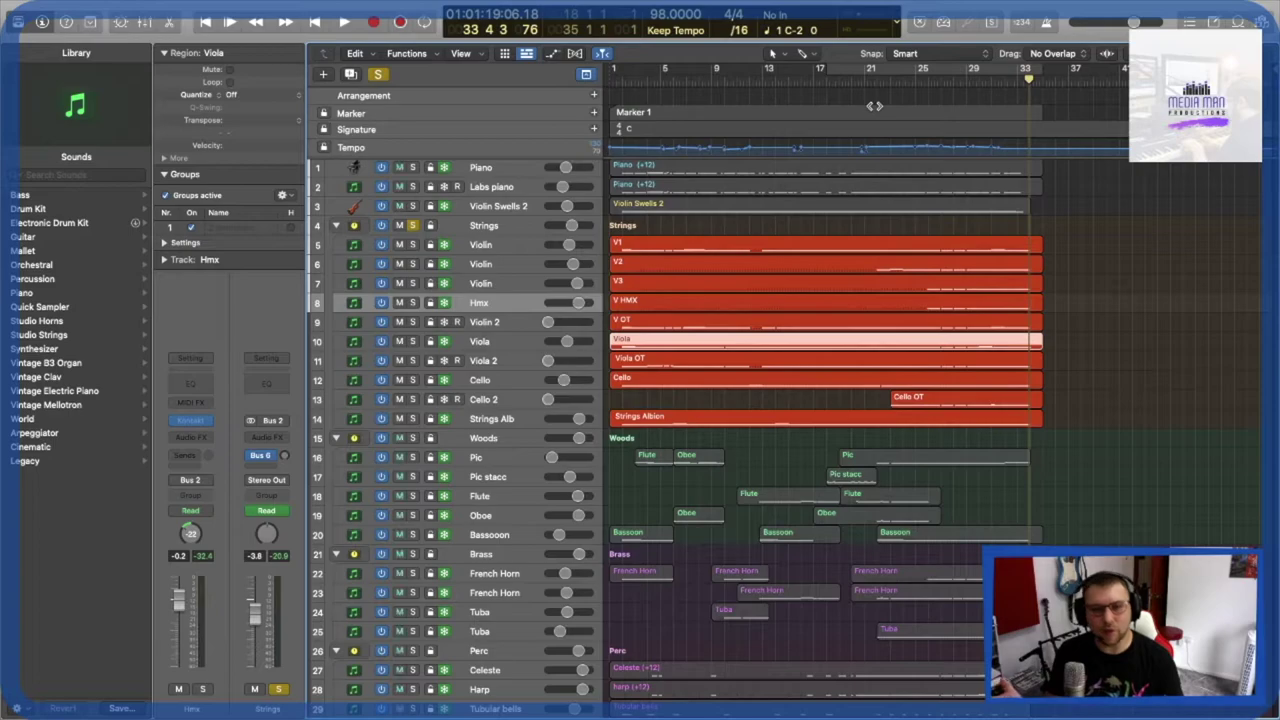
pyautogui.click(500, 187)
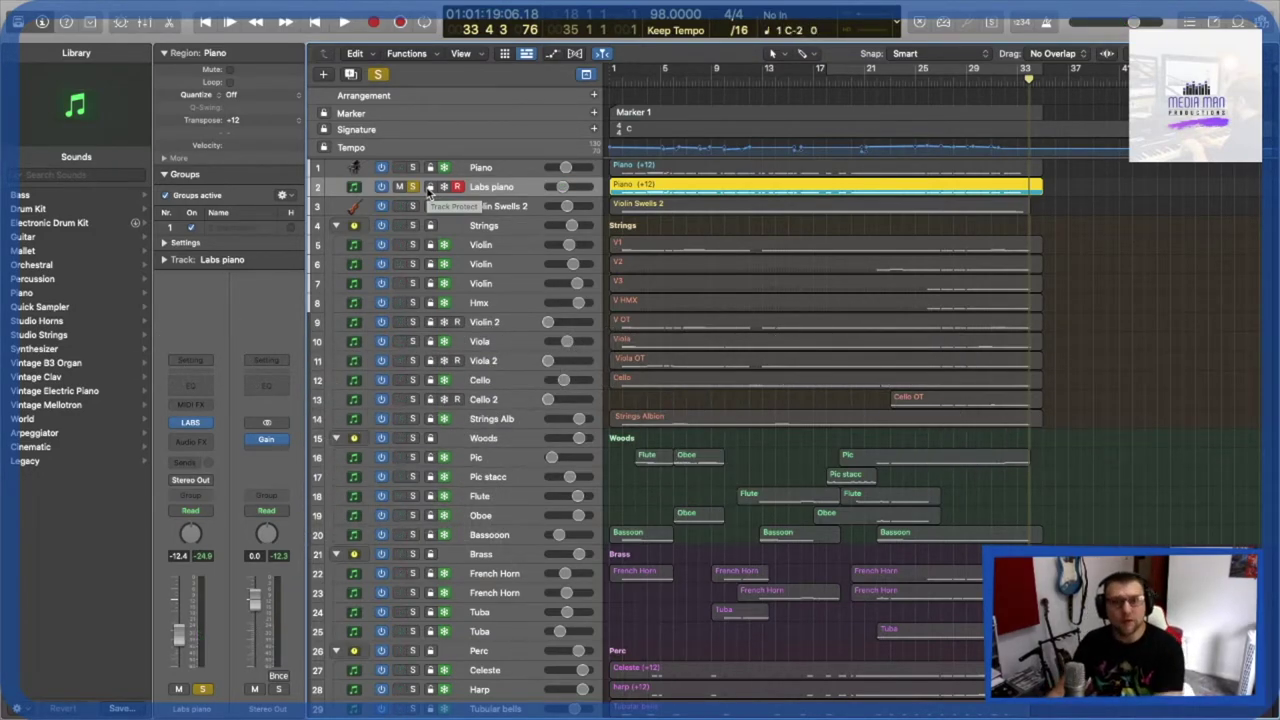
pyautogui.click(697, 80)
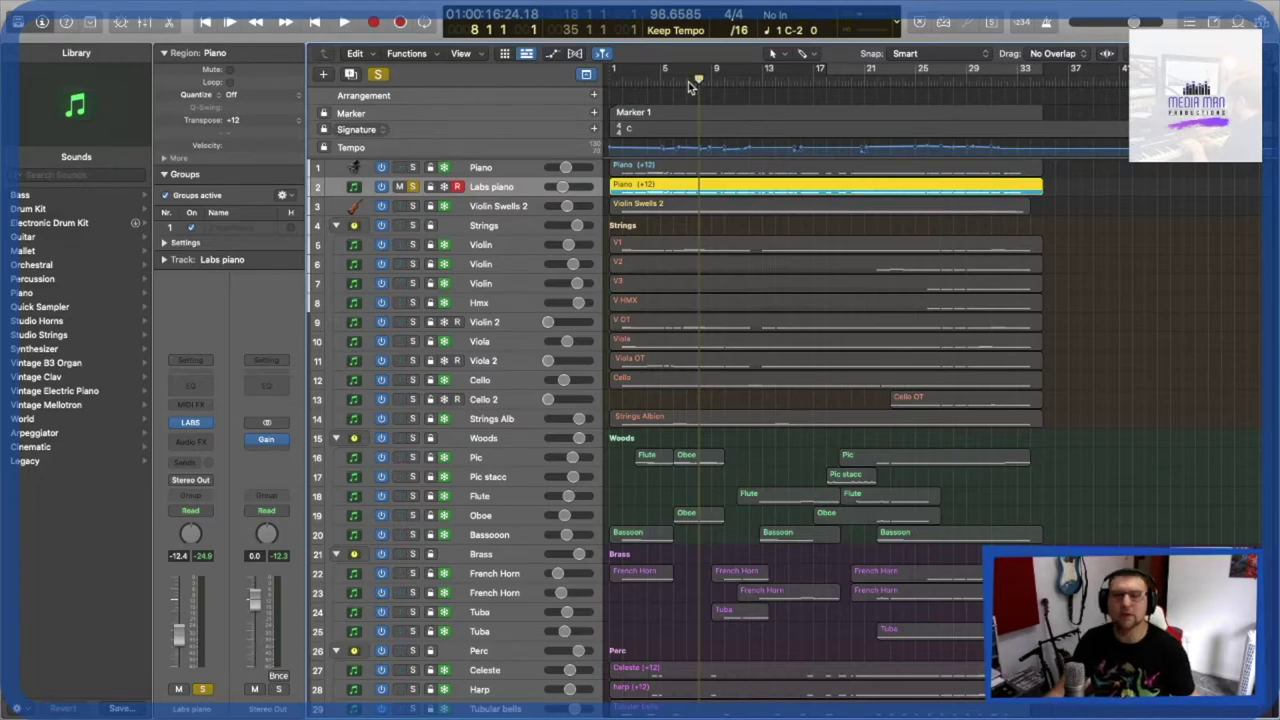
# Move the playhead to bar 5, clear the Labs piano solo, and marquee-select the string regions down to Cello.
pyautogui.moveTo(697, 80); pyautogui.dragTo(665, 80)
pyautogui.press('s')
pyautogui.scroll(-1, 807, 356)
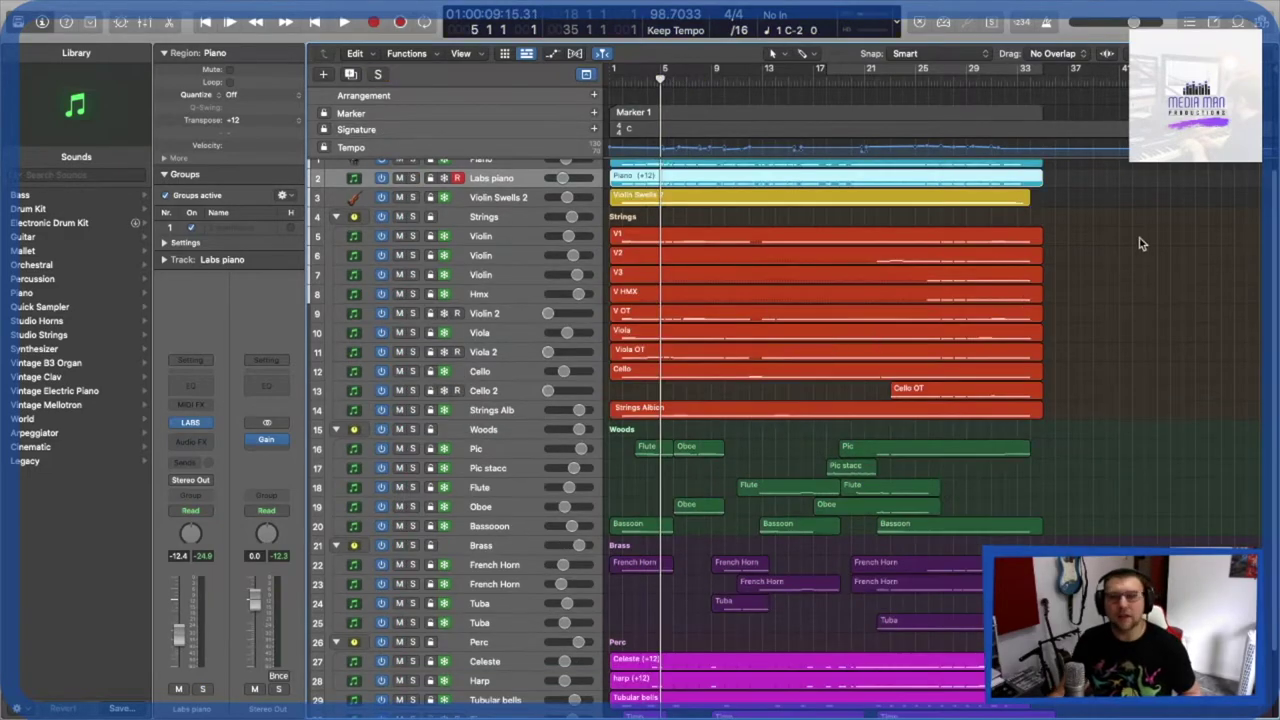
pyautogui.moveTo(1068, 244); pyautogui.dragTo(835, 353)
pyautogui.moveTo(835, 353); pyautogui.dragTo(835, 375)
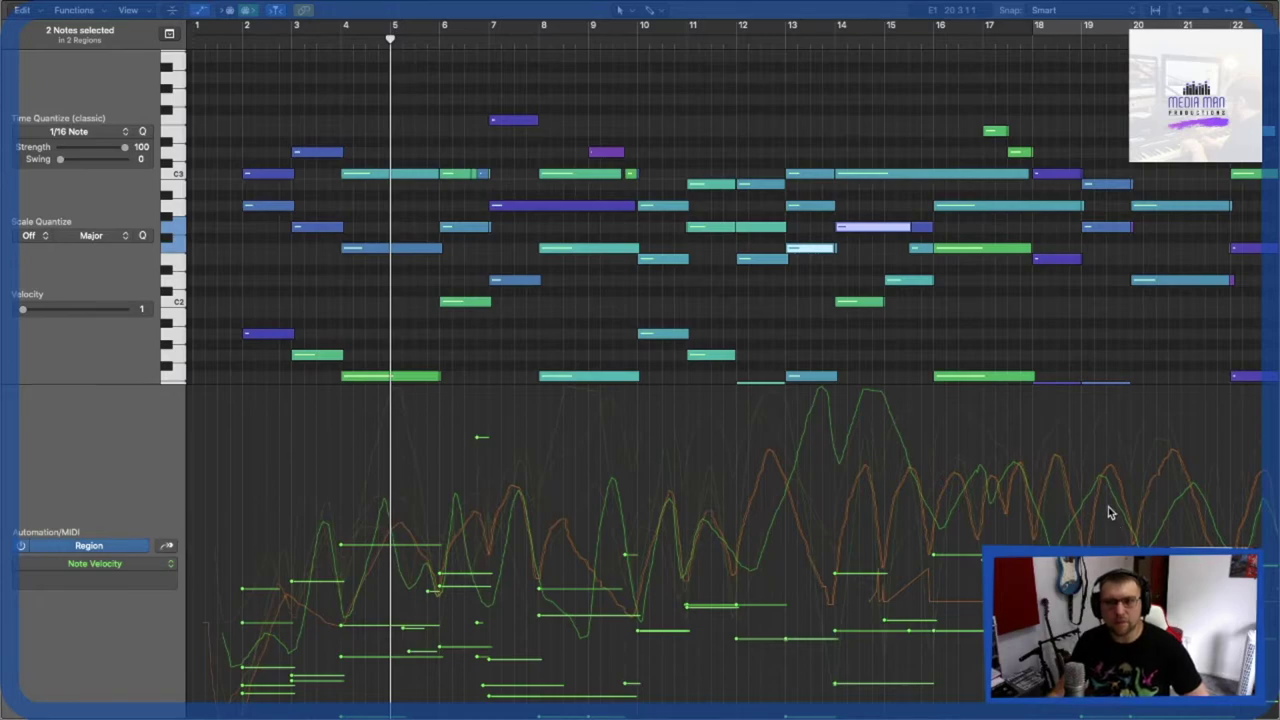
pyautogui.hscroll(10, 1108, 513)
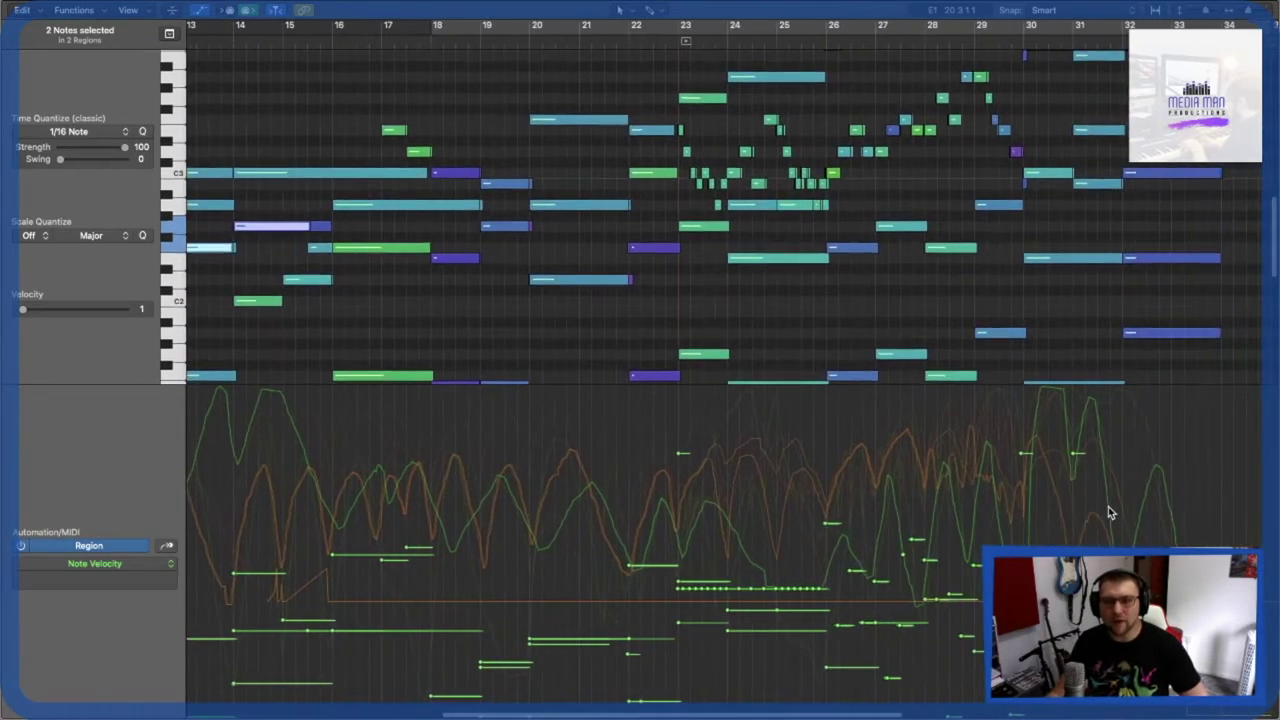
pyautogui.hscroll(-2, 1108, 513)
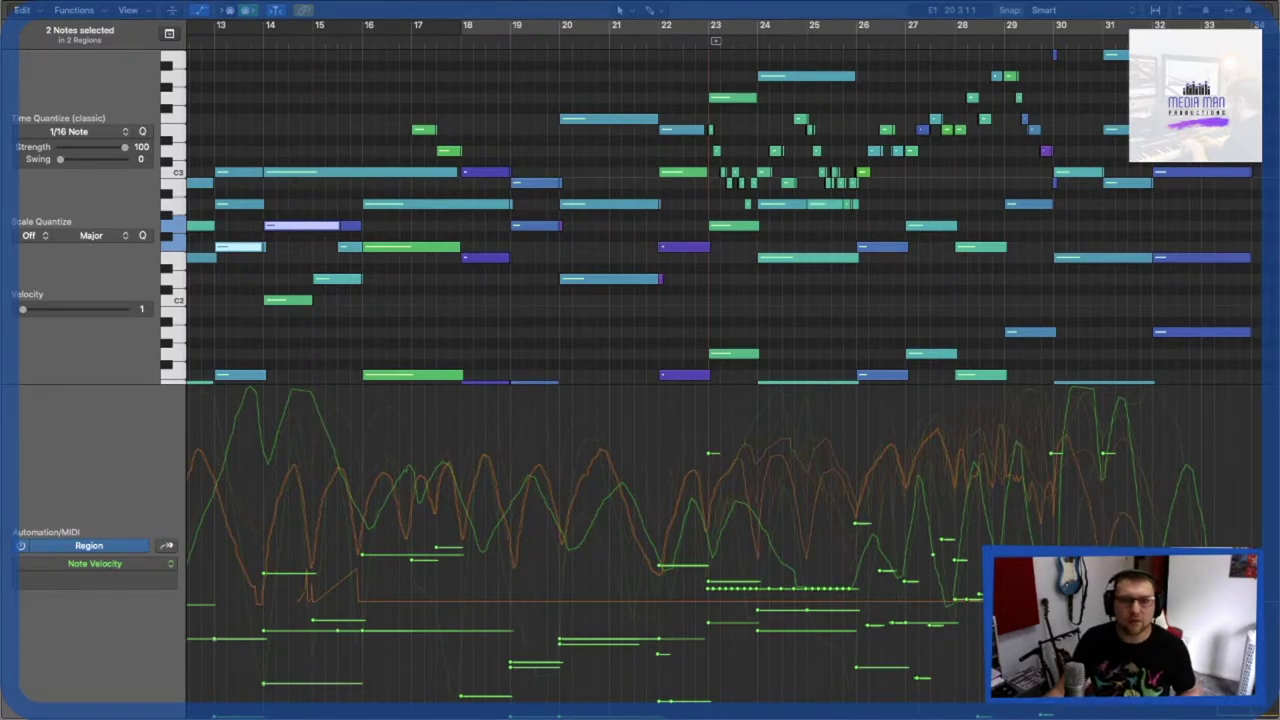
pyautogui.hscroll(-10, 1108, 513)
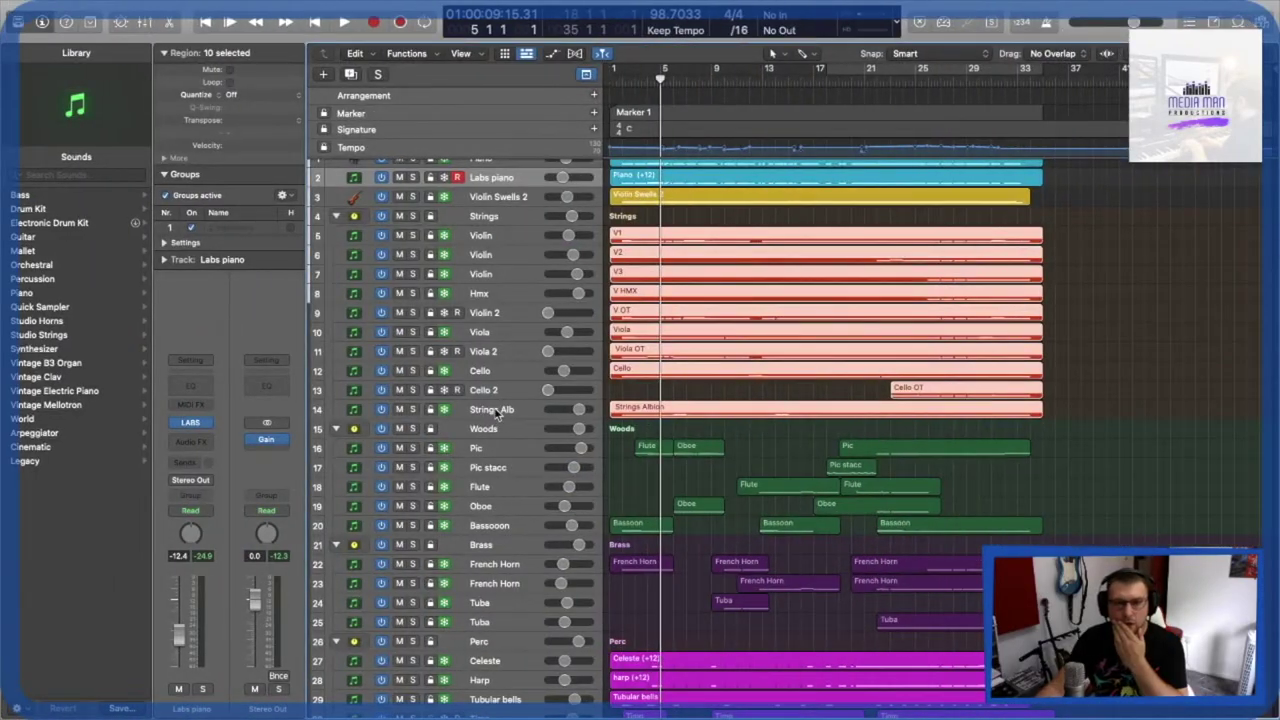
# Select the Strings Alb track and its region to view its notes in the Piano Roll.
pyautogui.click(497, 414)
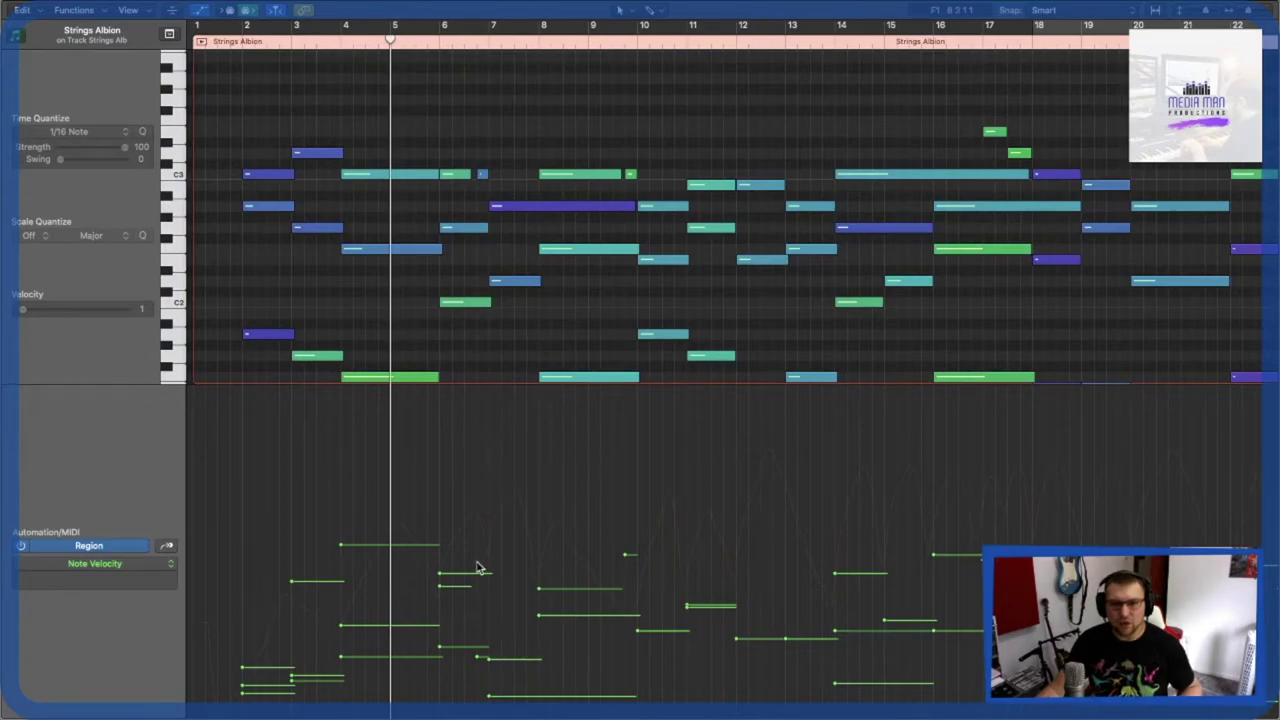
# Show Ch. 1: Modulation in the piano roll's lower lane and play the strings part.
pyautogui.click(94, 563)
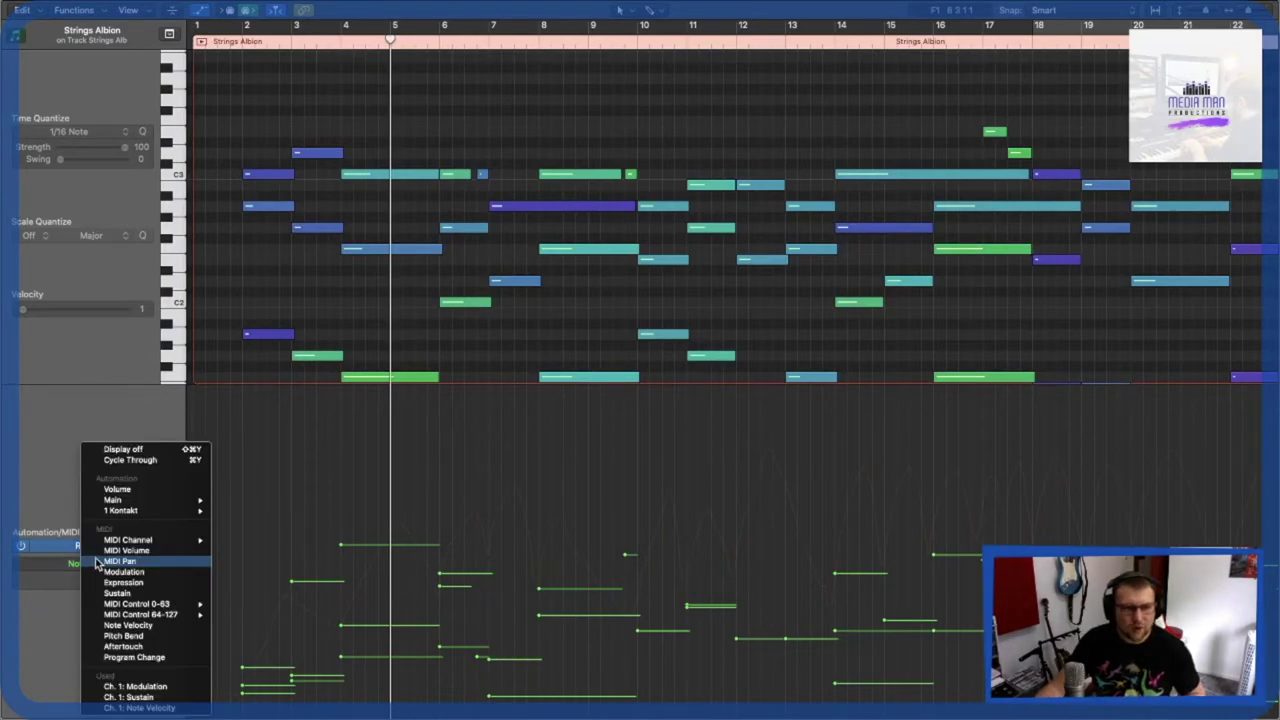
pyautogui.click(140, 687)
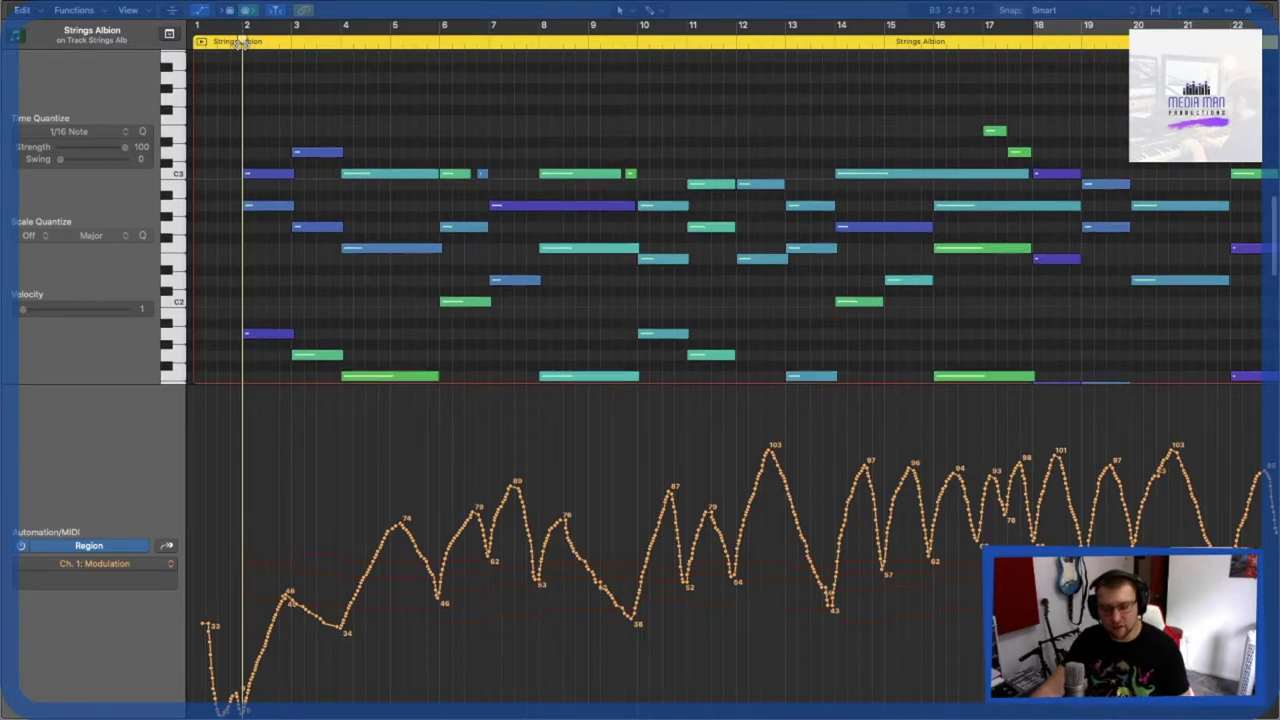
pyautogui.press('space')
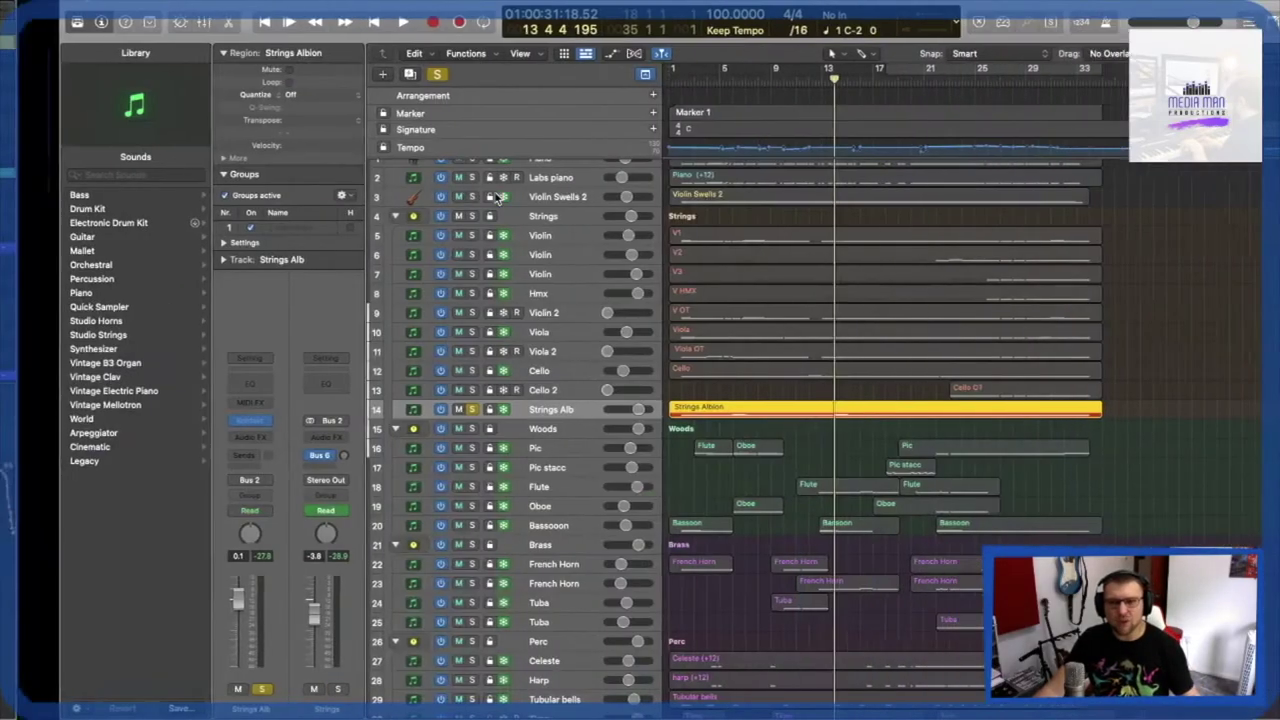
# Take Strings Alb out of solo and mute it.
pyautogui.scroll(1, 502, 219)
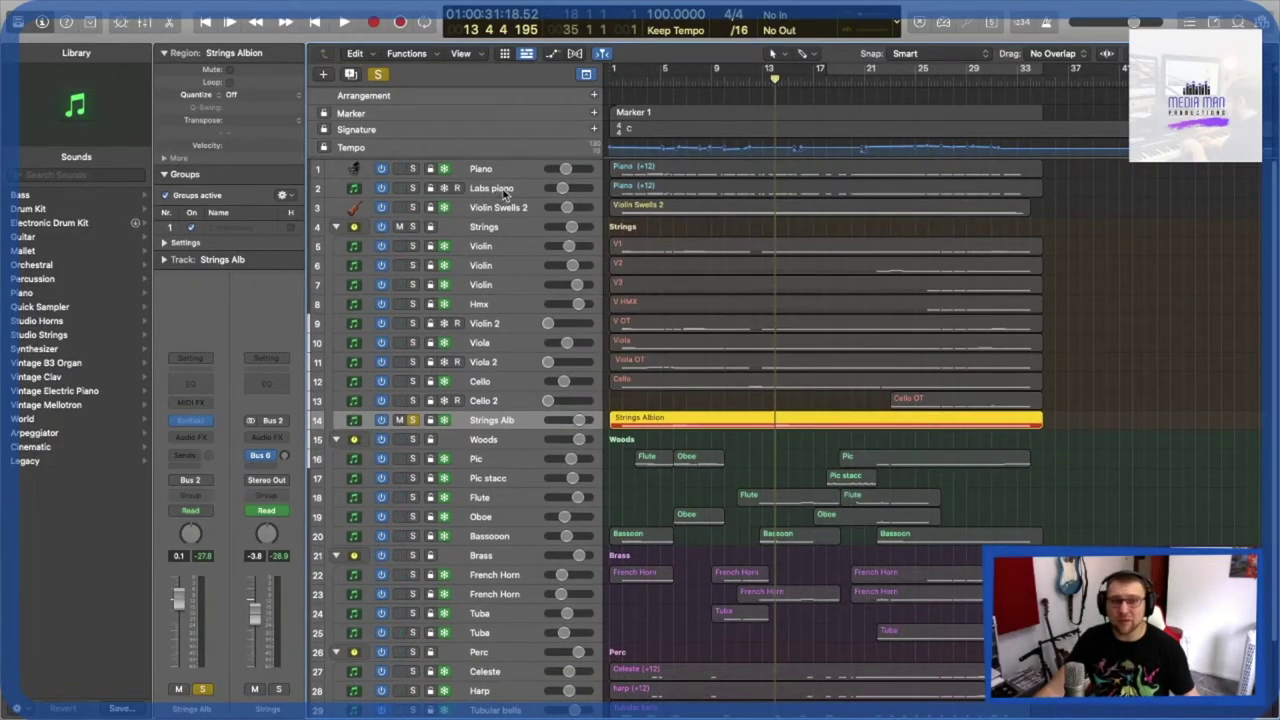
pyautogui.keyDown('alt'); pyautogui.click(399, 188); pyautogui.keyUp('alt')
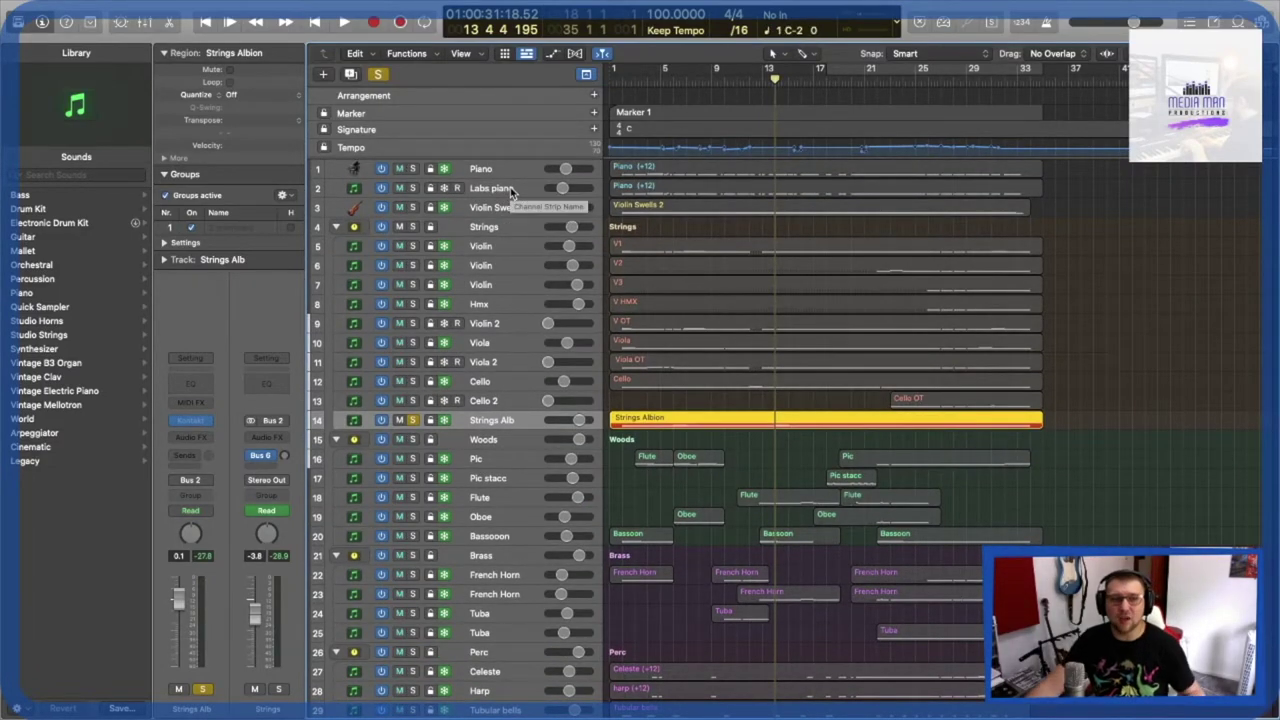
pyautogui.click(399, 420)
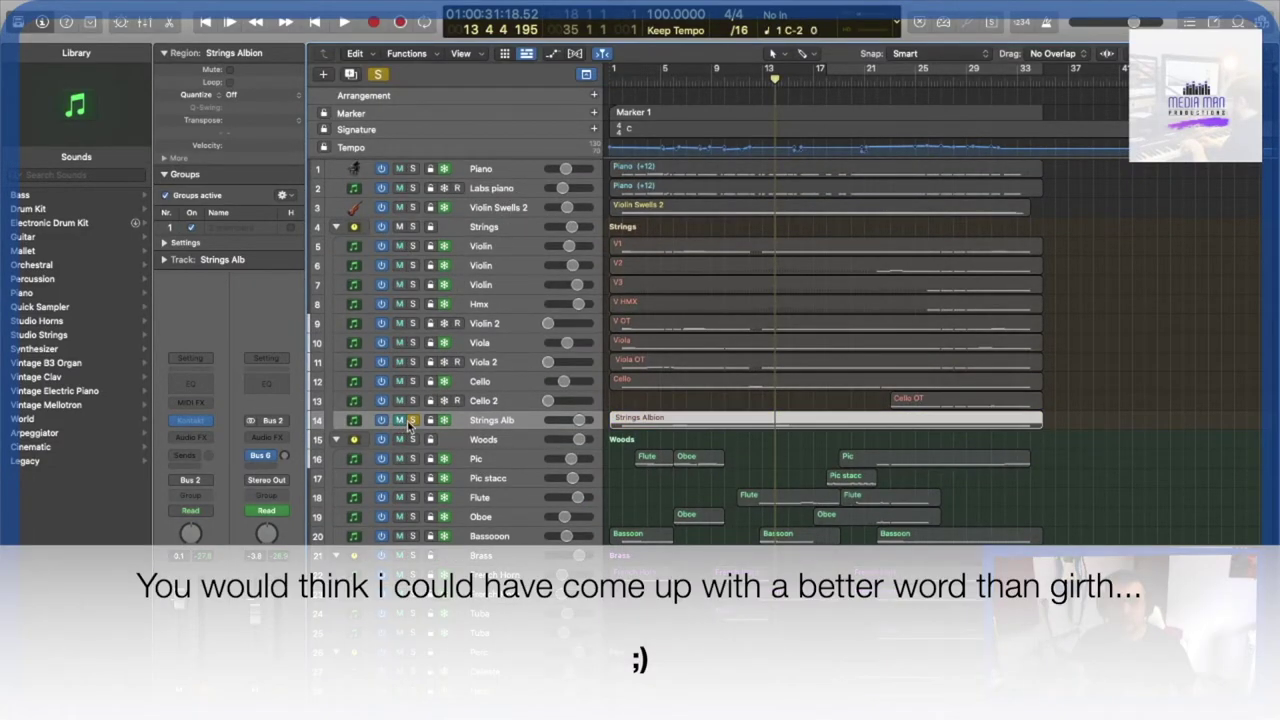
pyautogui.click(412, 420)
# Play the soloed Strings folder without, then with, Strings Albion, clear soloing, and solo Bassoon.
pyautogui.click(412, 226)
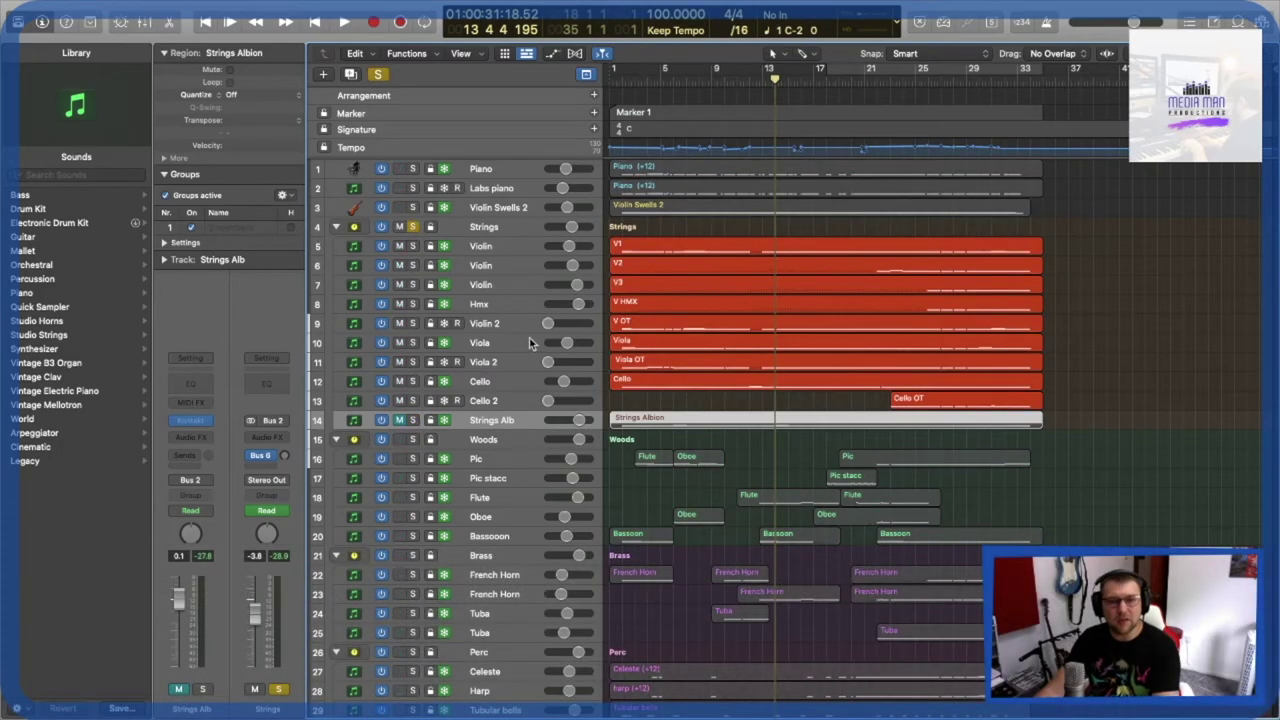
pyautogui.press('space')
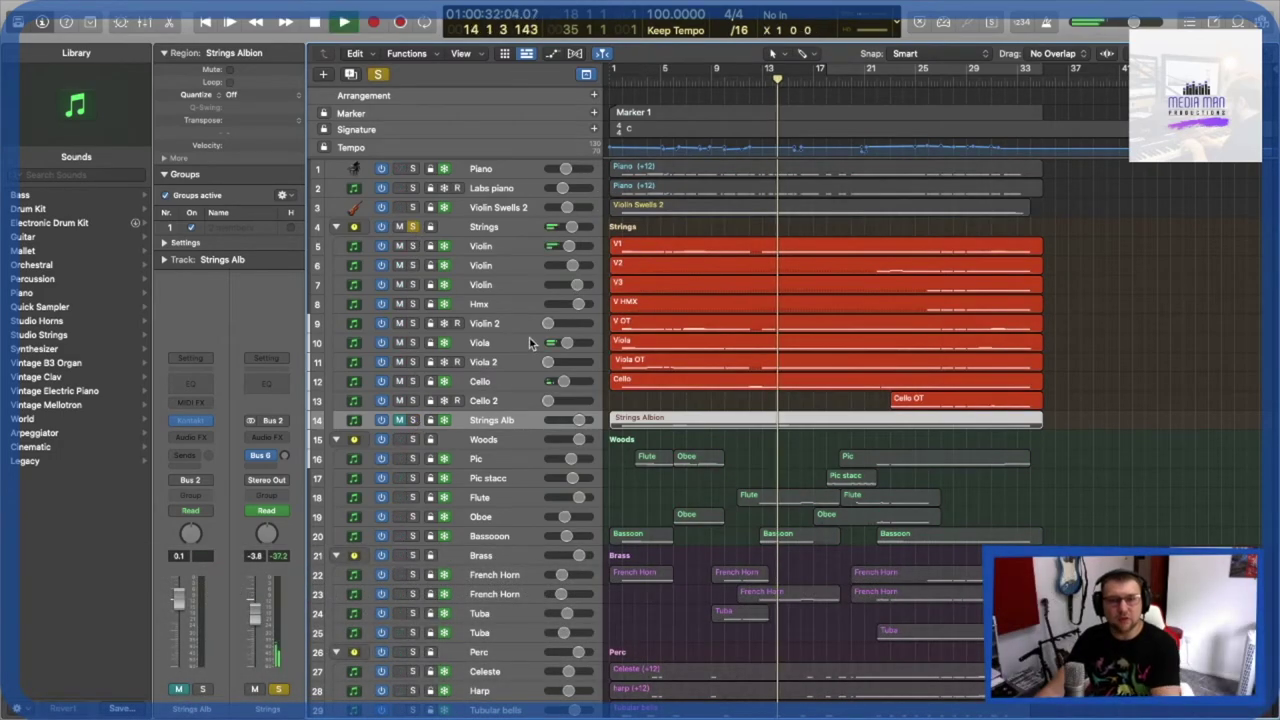
pyautogui.click(400, 421)
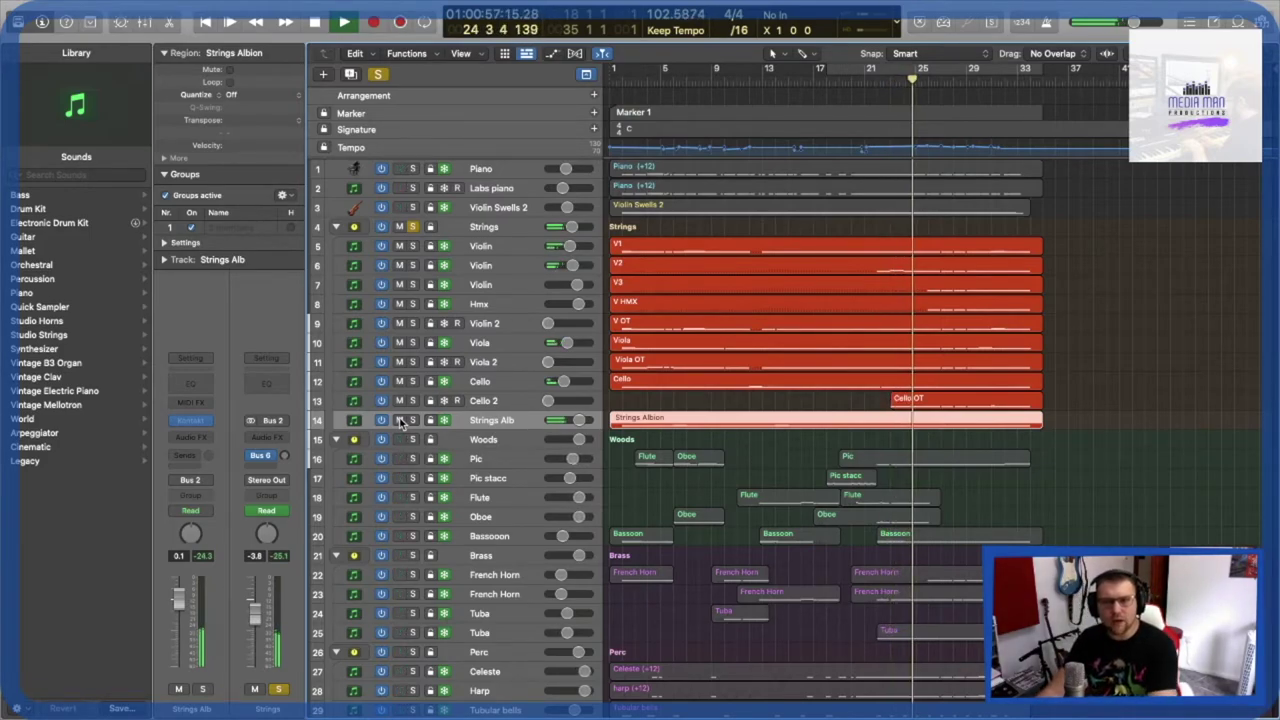
pyautogui.press('space')
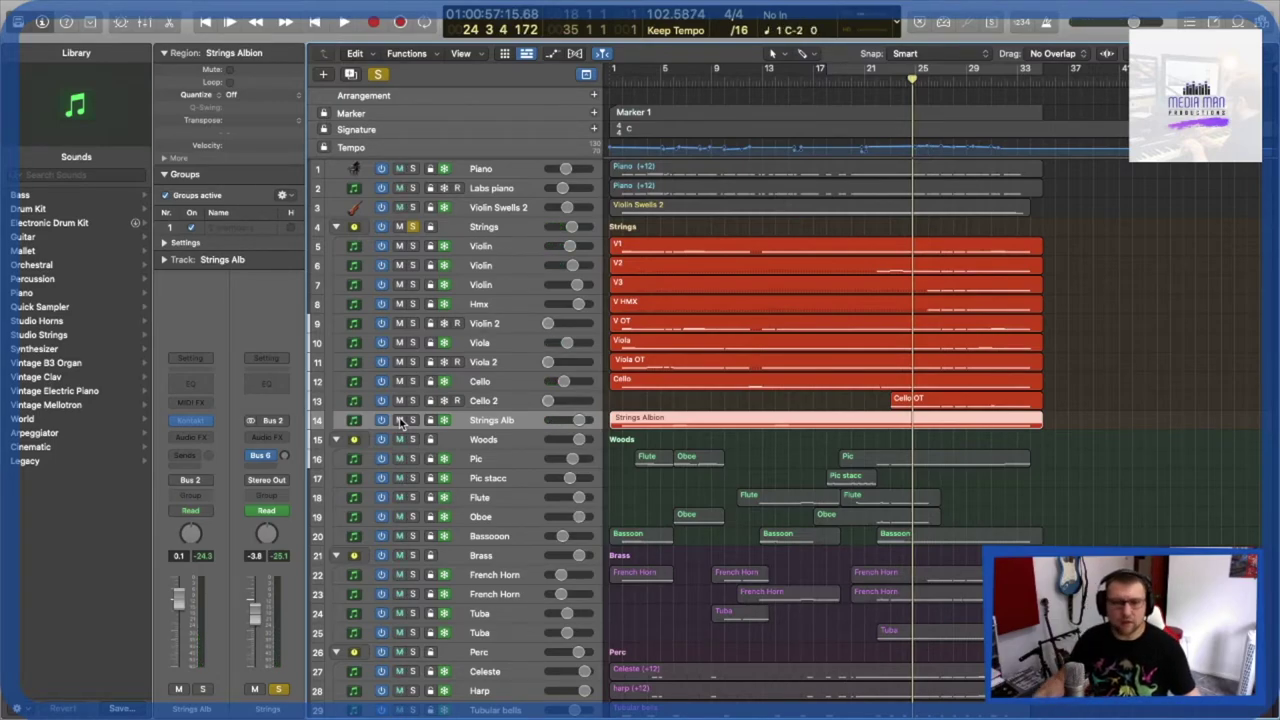
pyautogui.click(404, 421)
pyautogui.scroll(-2, 512, 446)
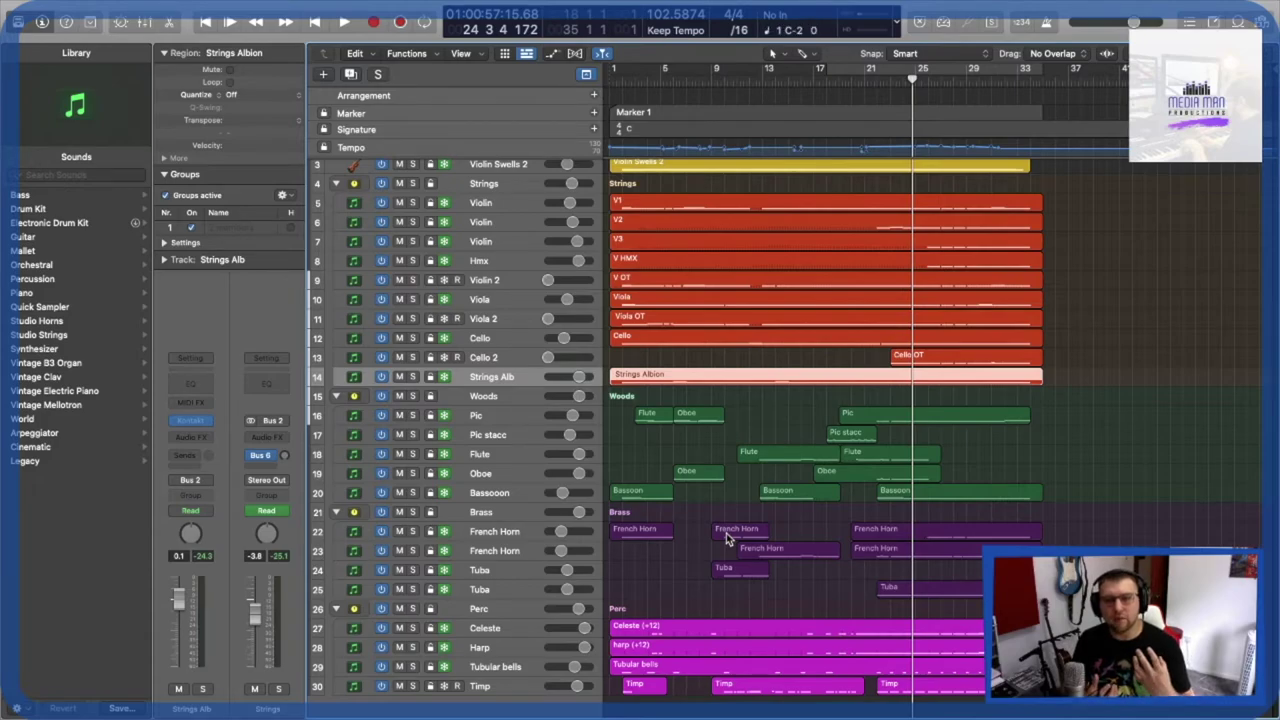
pyautogui.click(412, 492)
# Solo French Horn with Bassoon, play the pair from bar 1, then turn off all solos.
pyautogui.click(412, 531)
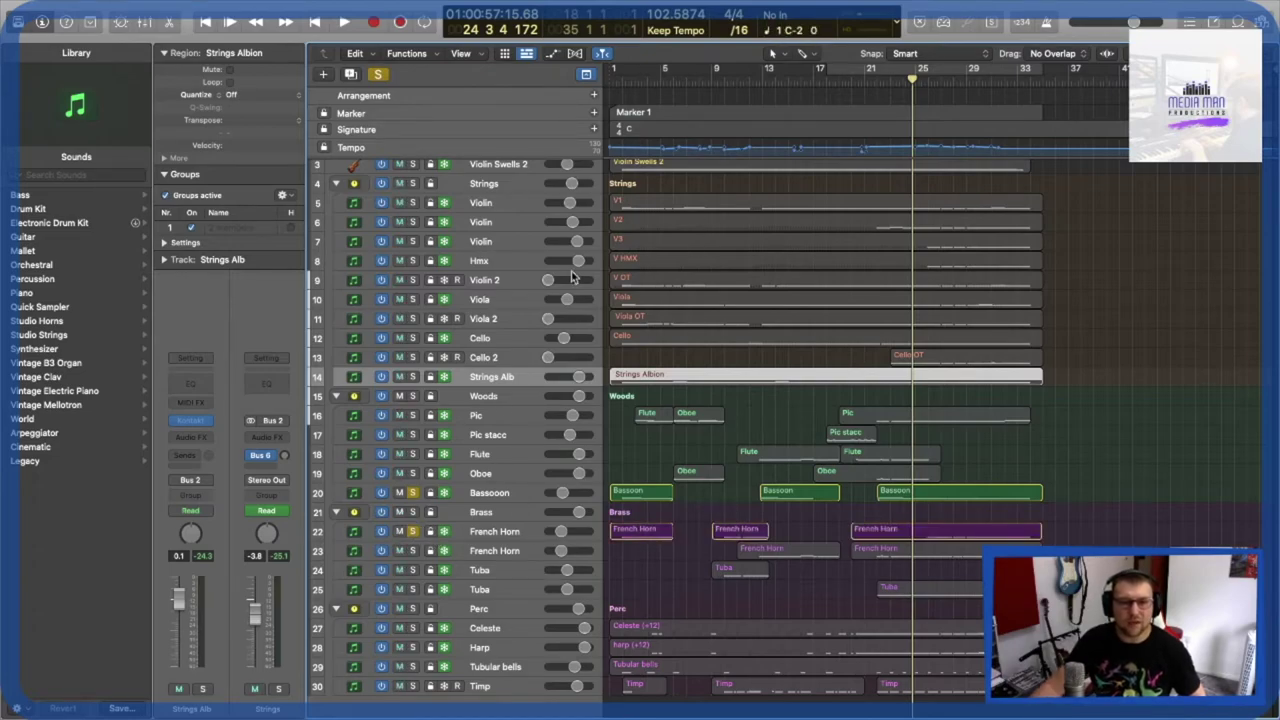
pyautogui.click(620, 81)
pyautogui.click(609, 84)
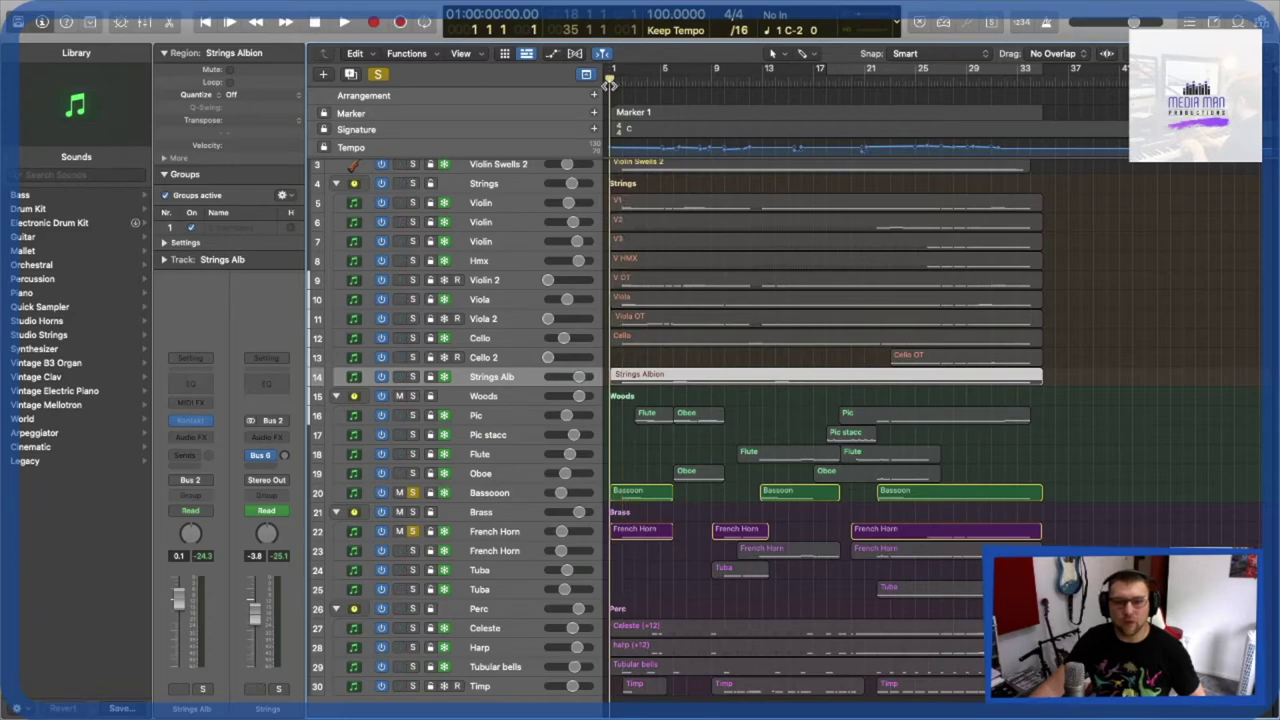
pyautogui.click(474, 494)
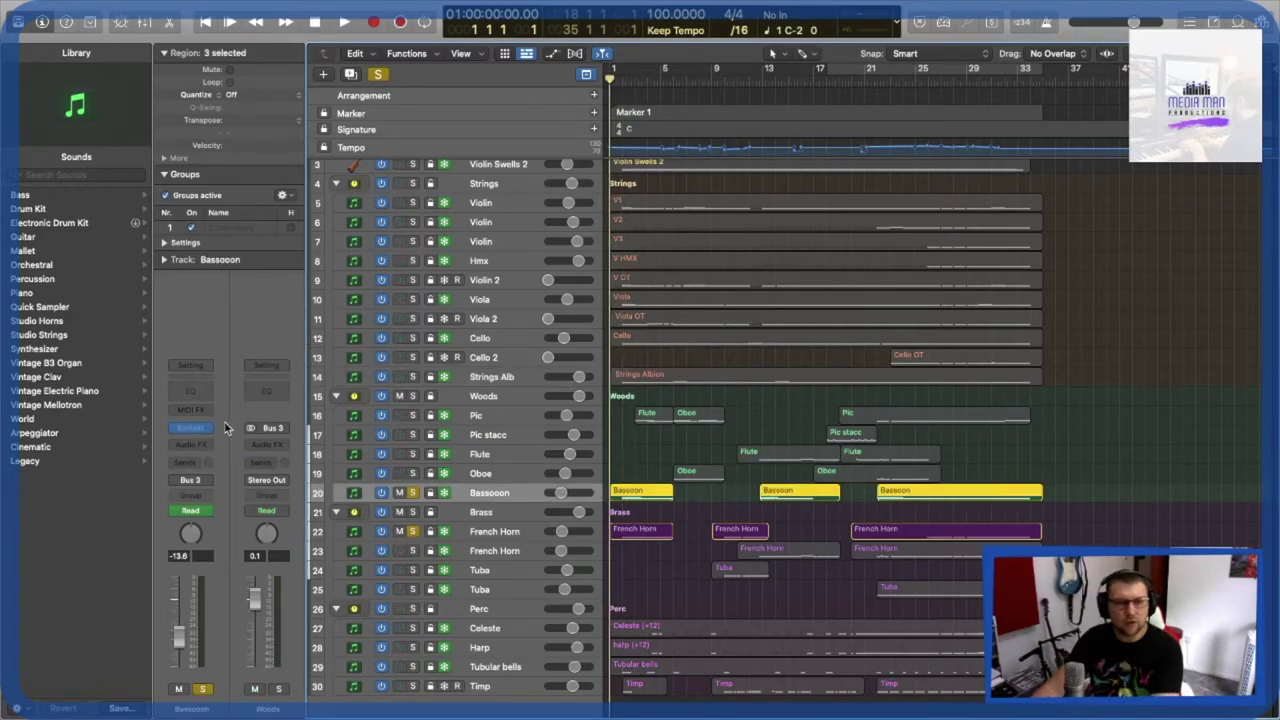
pyautogui.press('space')
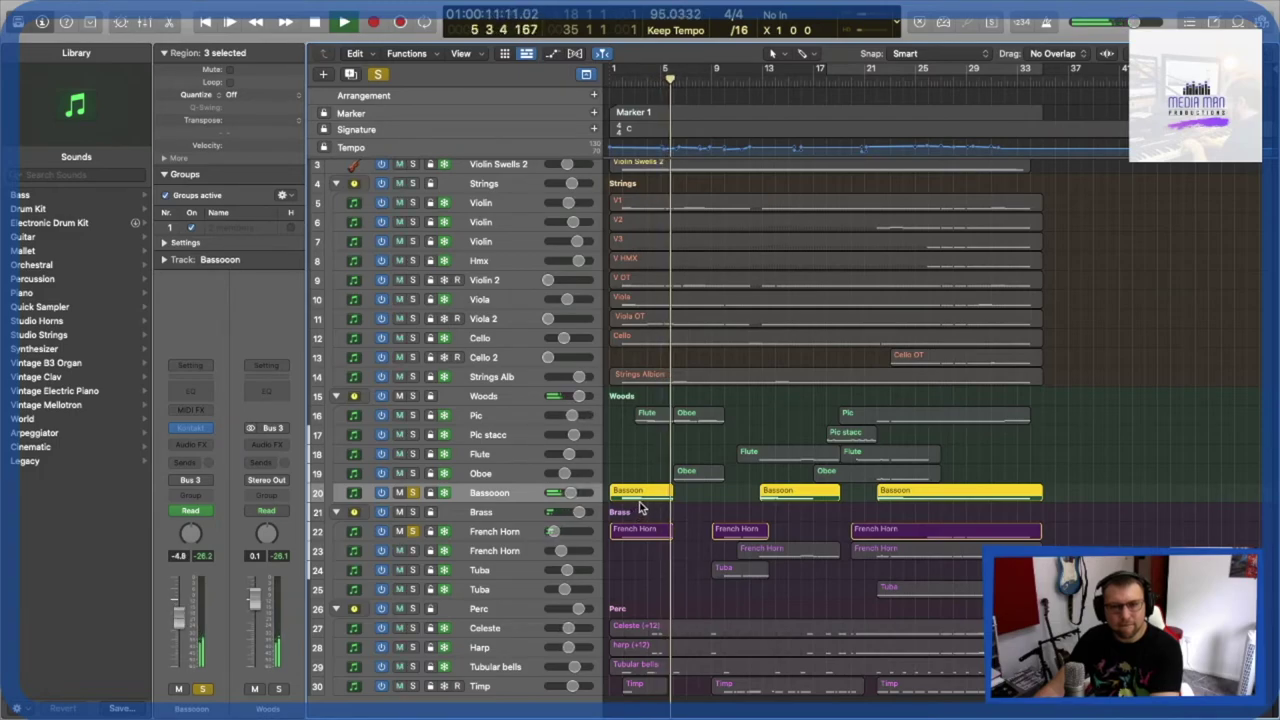
pyautogui.press('space')
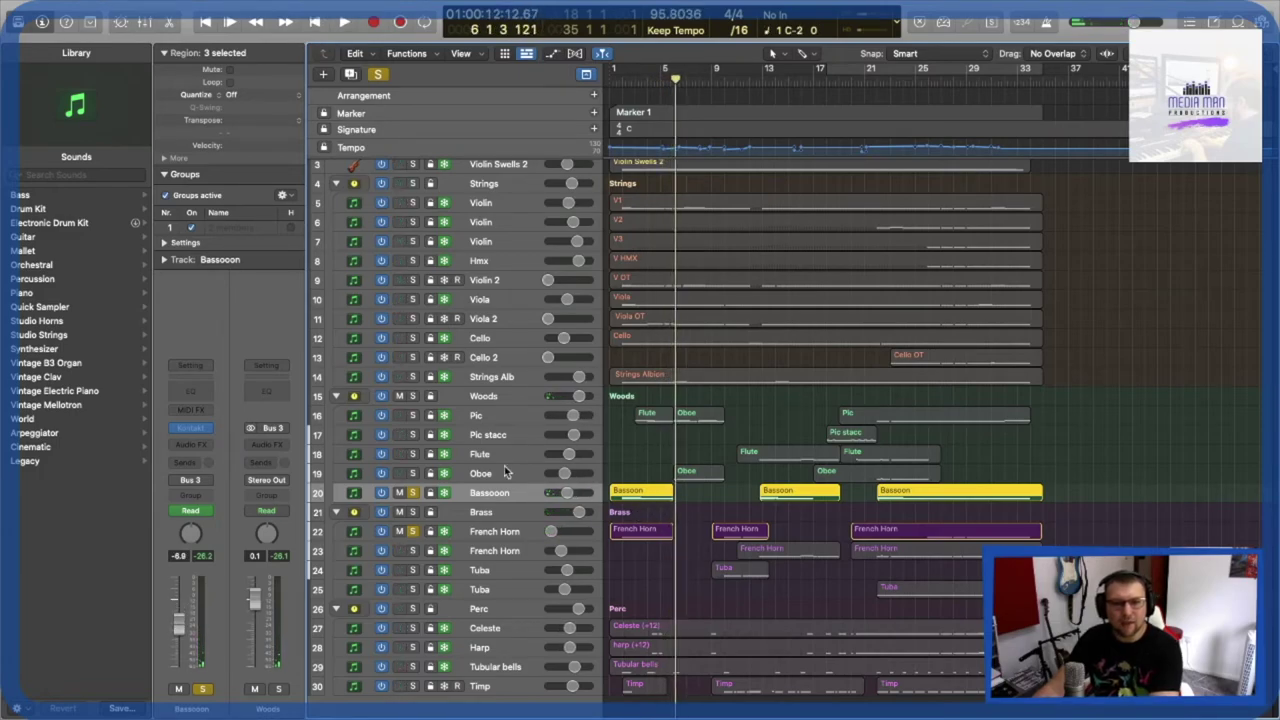
pyautogui.click(378, 74)
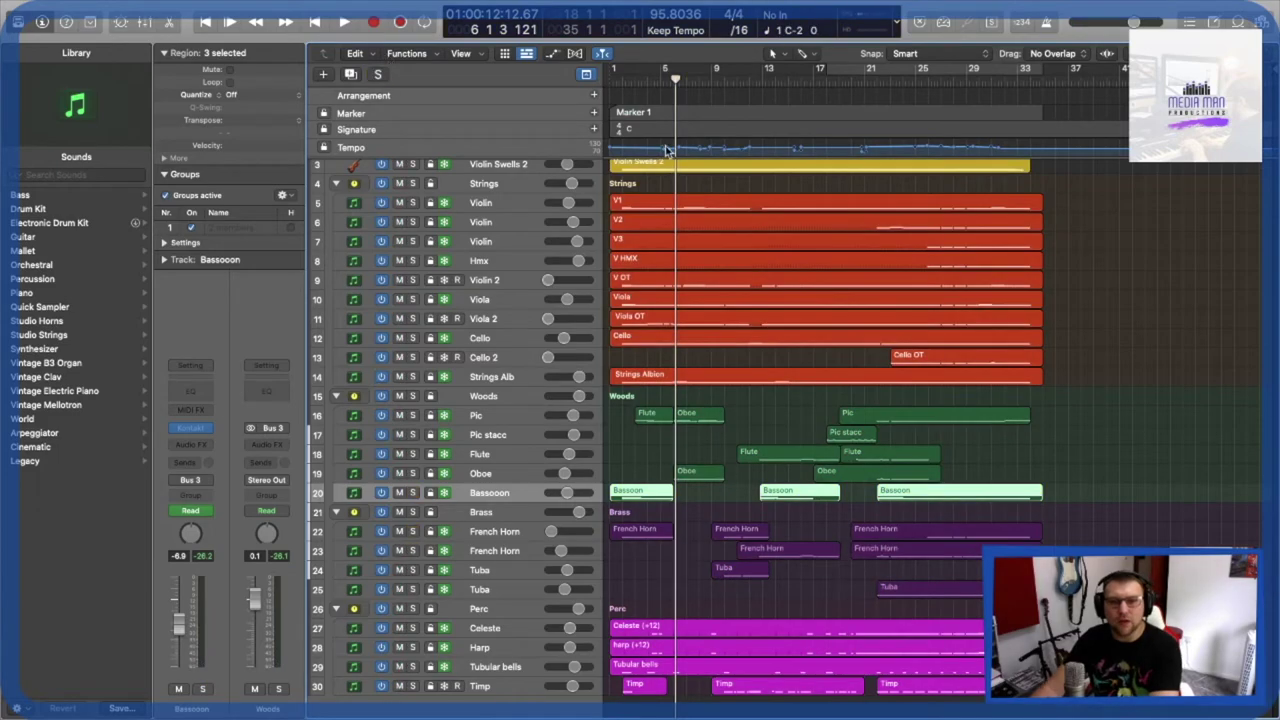
# Play the full arrangement from bar 1 to bar 5, then solo the French Horn track.
pyautogui.click(616, 90)
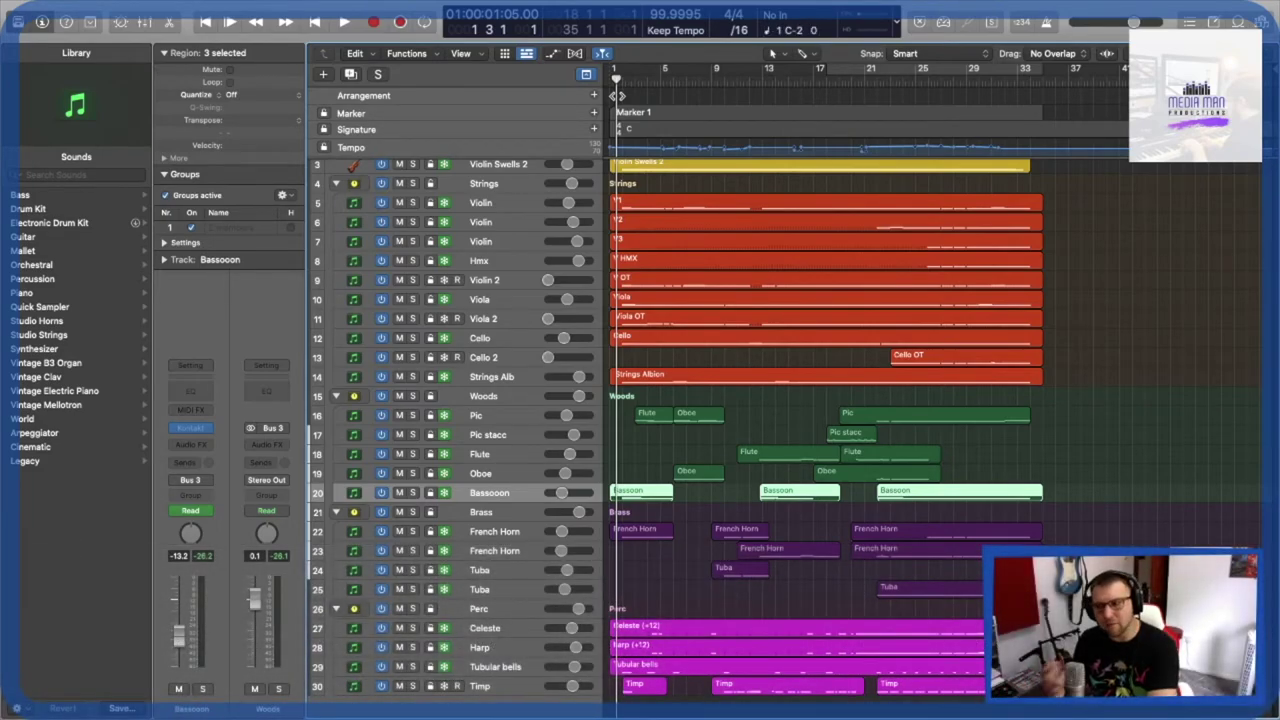
pyautogui.press('space')
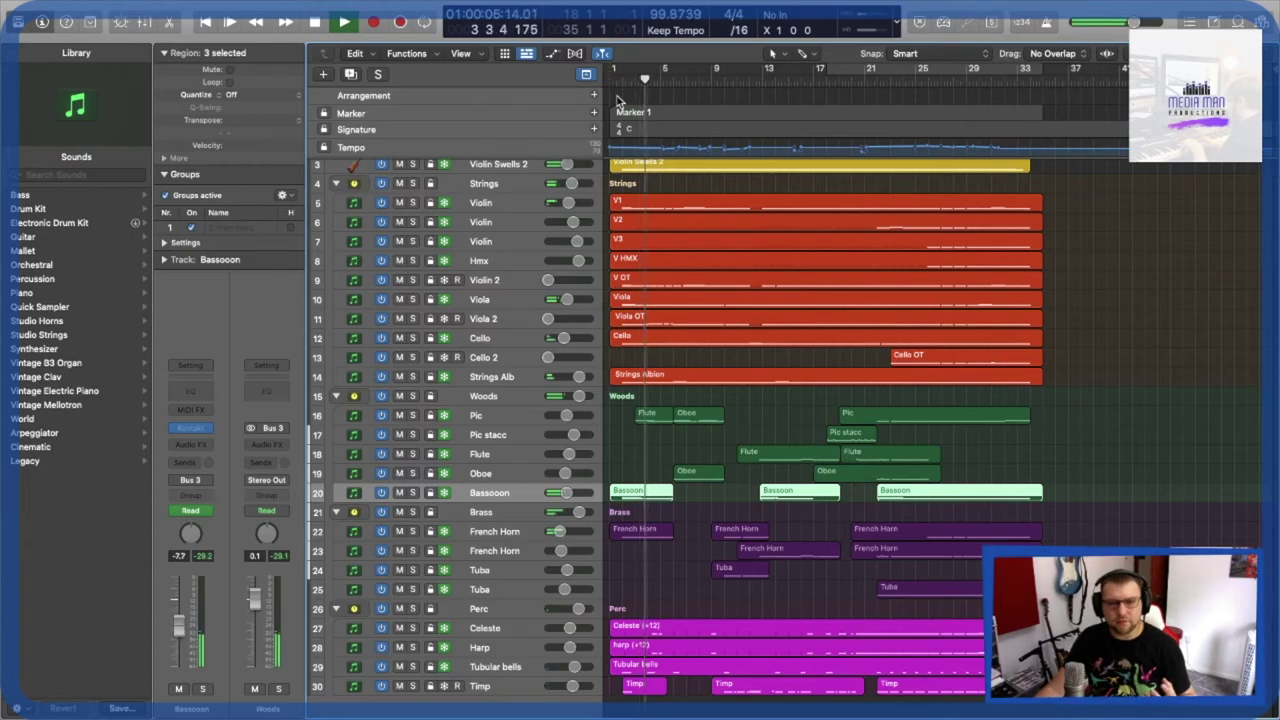
pyautogui.doubleClick(489, 493)
pyautogui.press('Return')
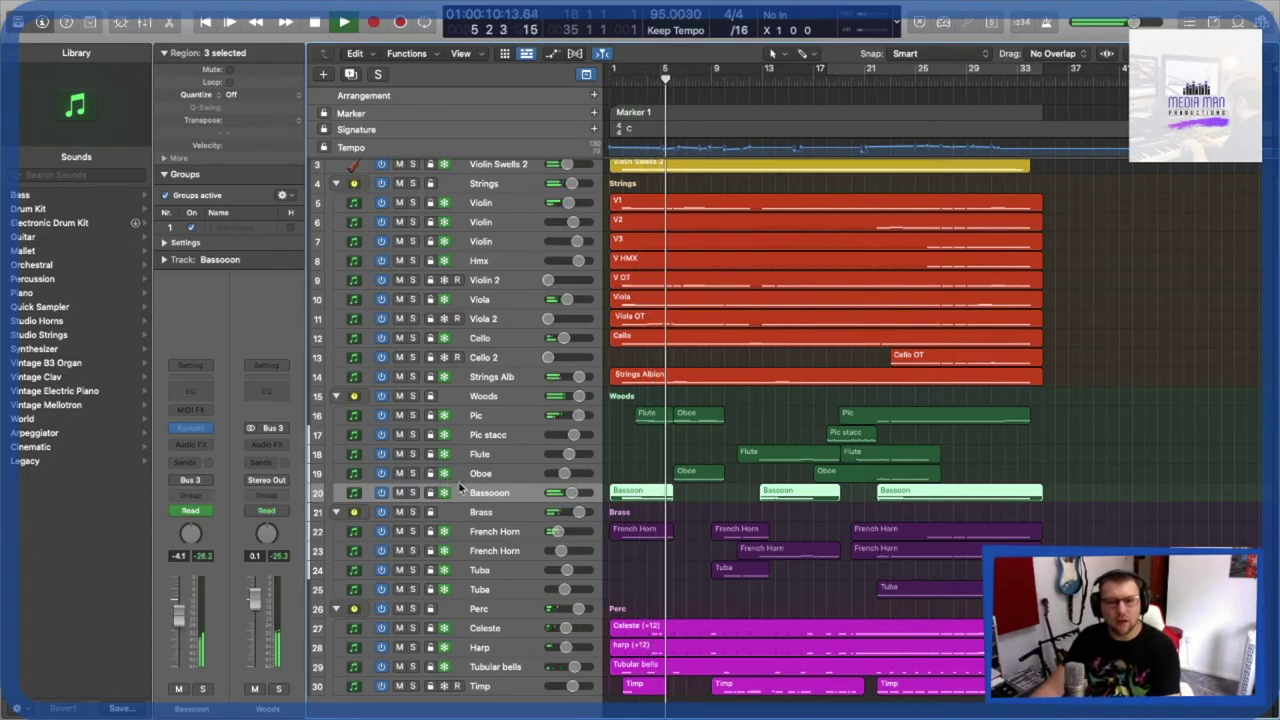
pyautogui.click(412, 531)
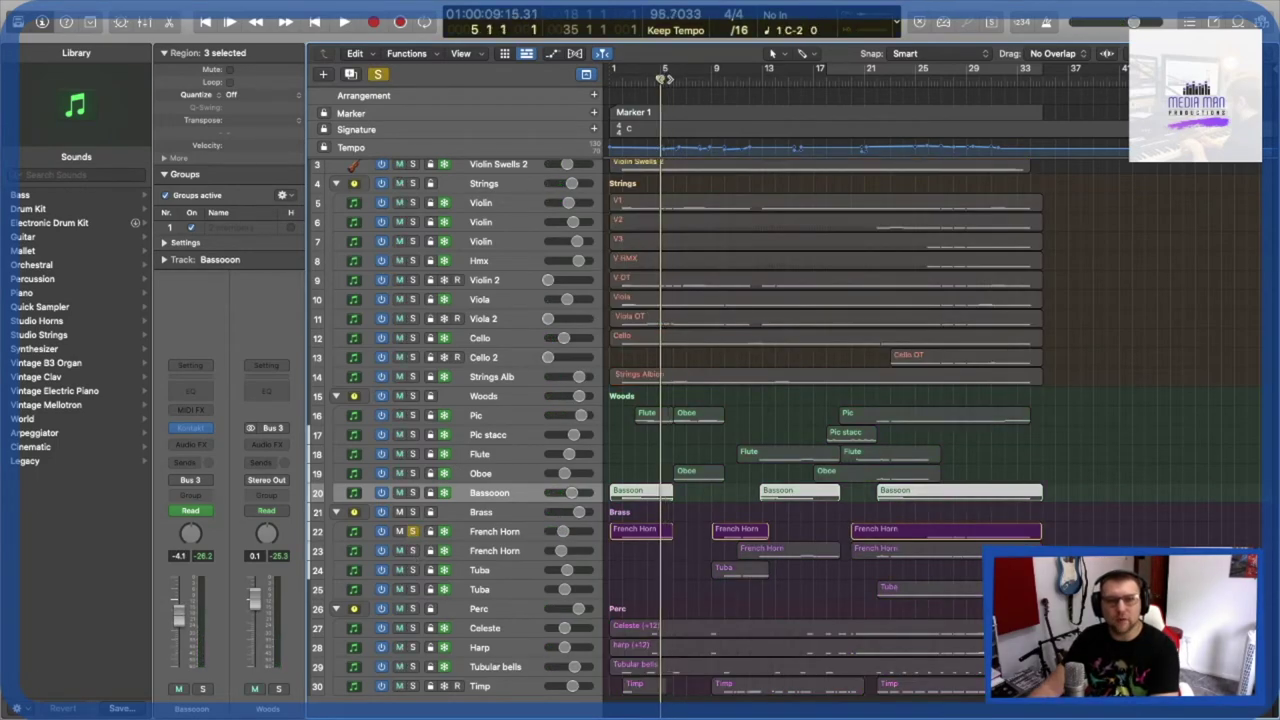
# Audition French Horn alone from bar 1, unsolo it, and select the Pic track.
pyautogui.click(616, 78)
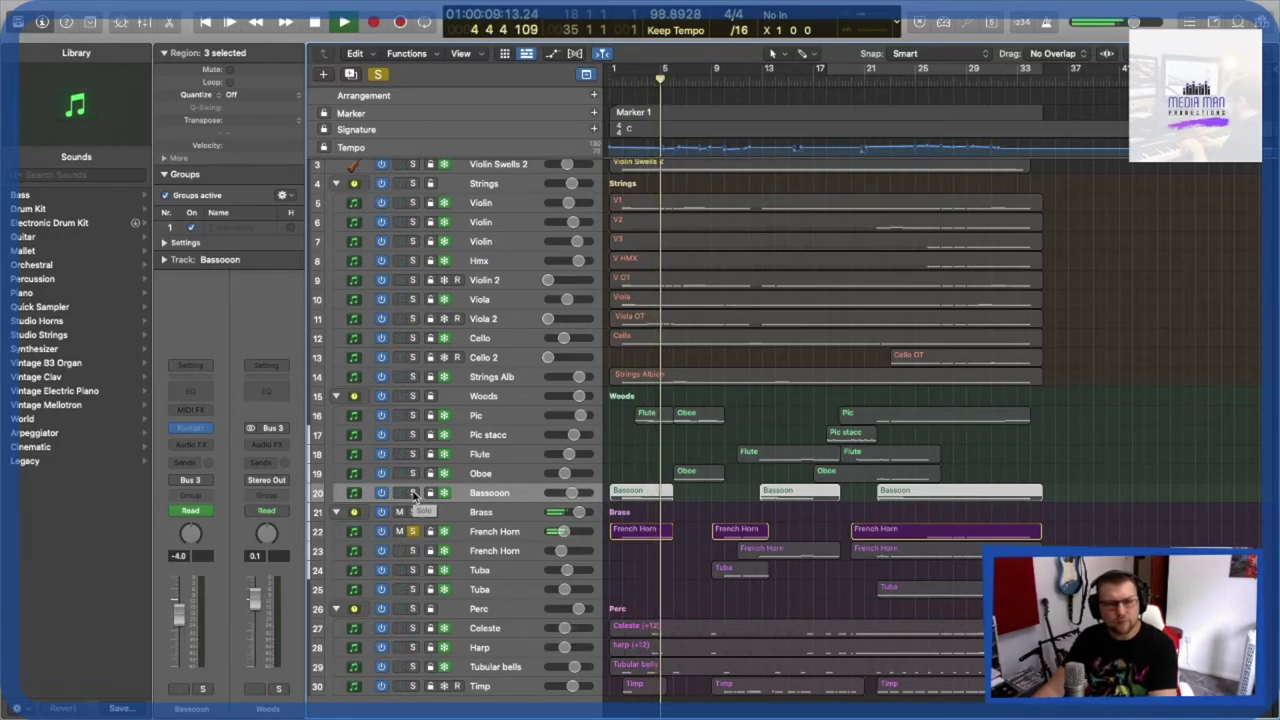
pyautogui.press('space')
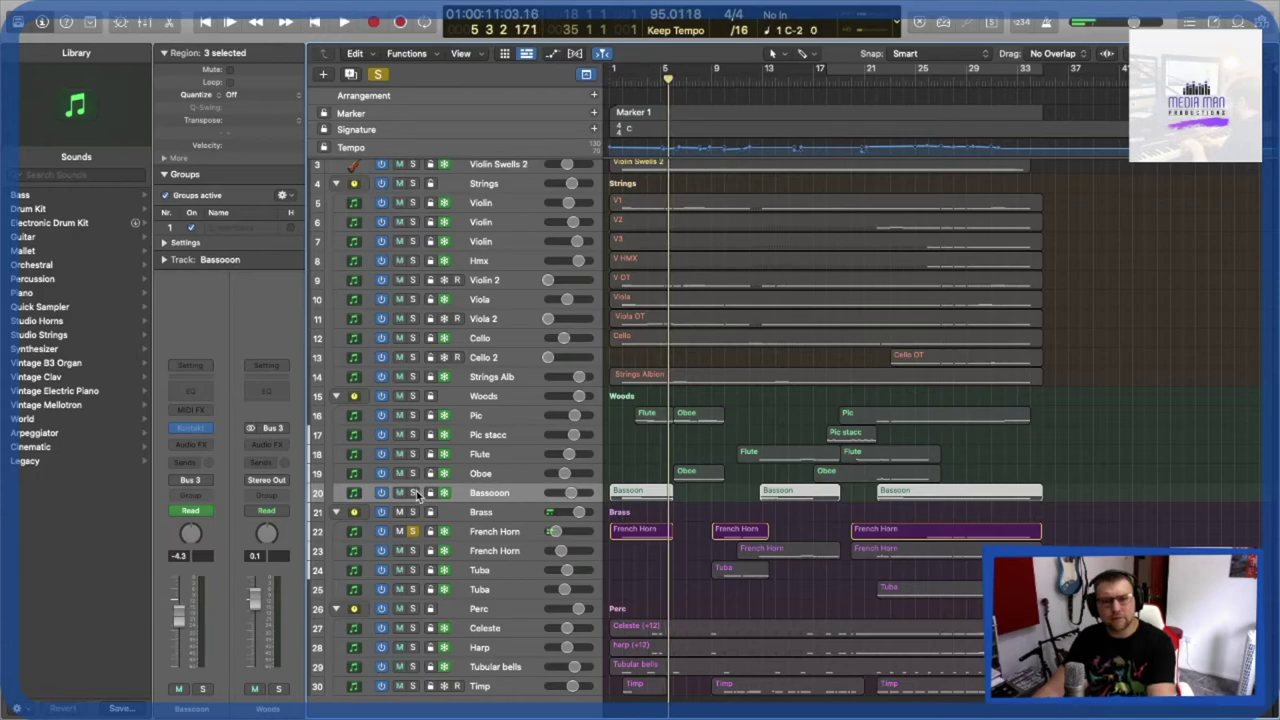
pyautogui.click(412, 531)
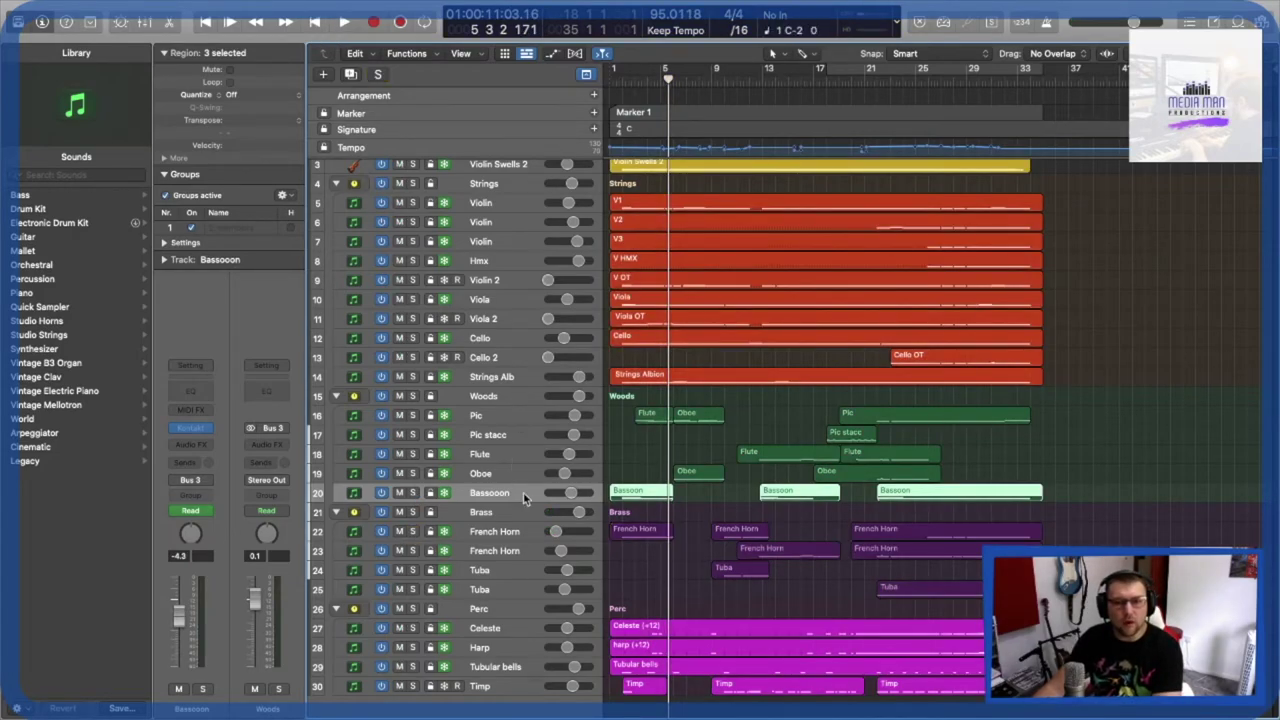
pyautogui.click(584, 420)
pyautogui.scroll(2, 897, 360)
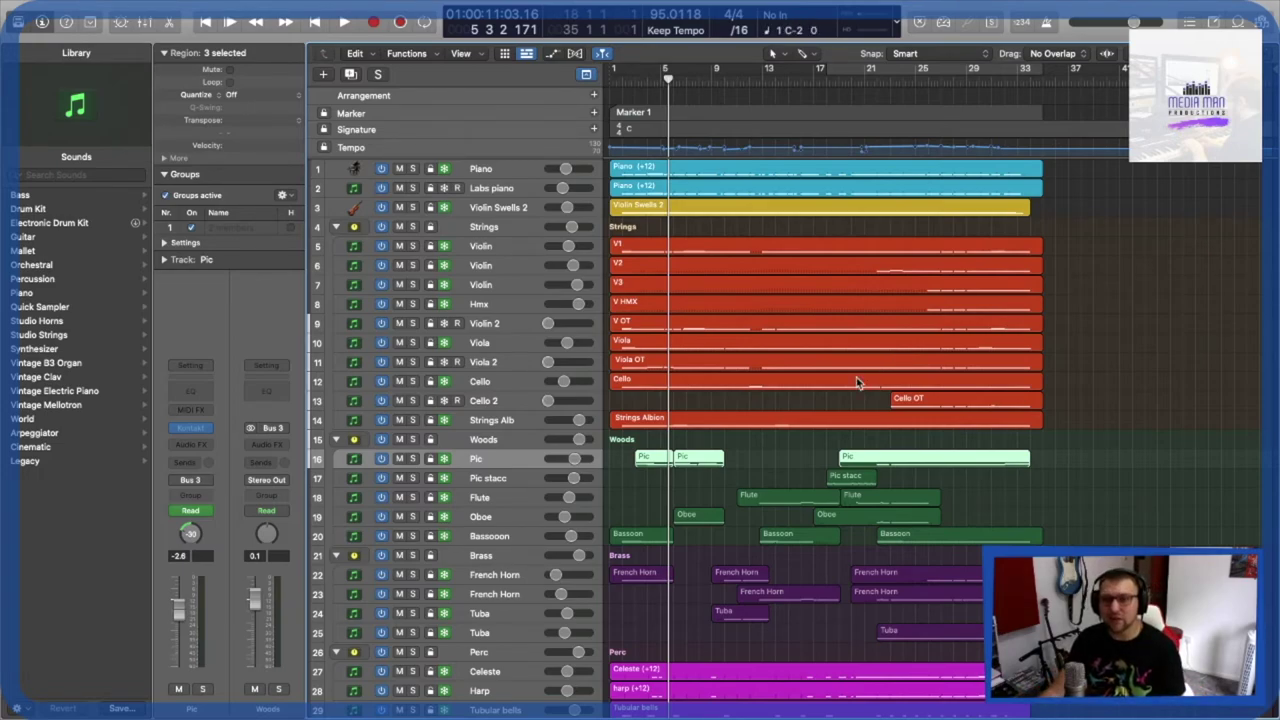
pyautogui.scroll(-3, 856, 377)
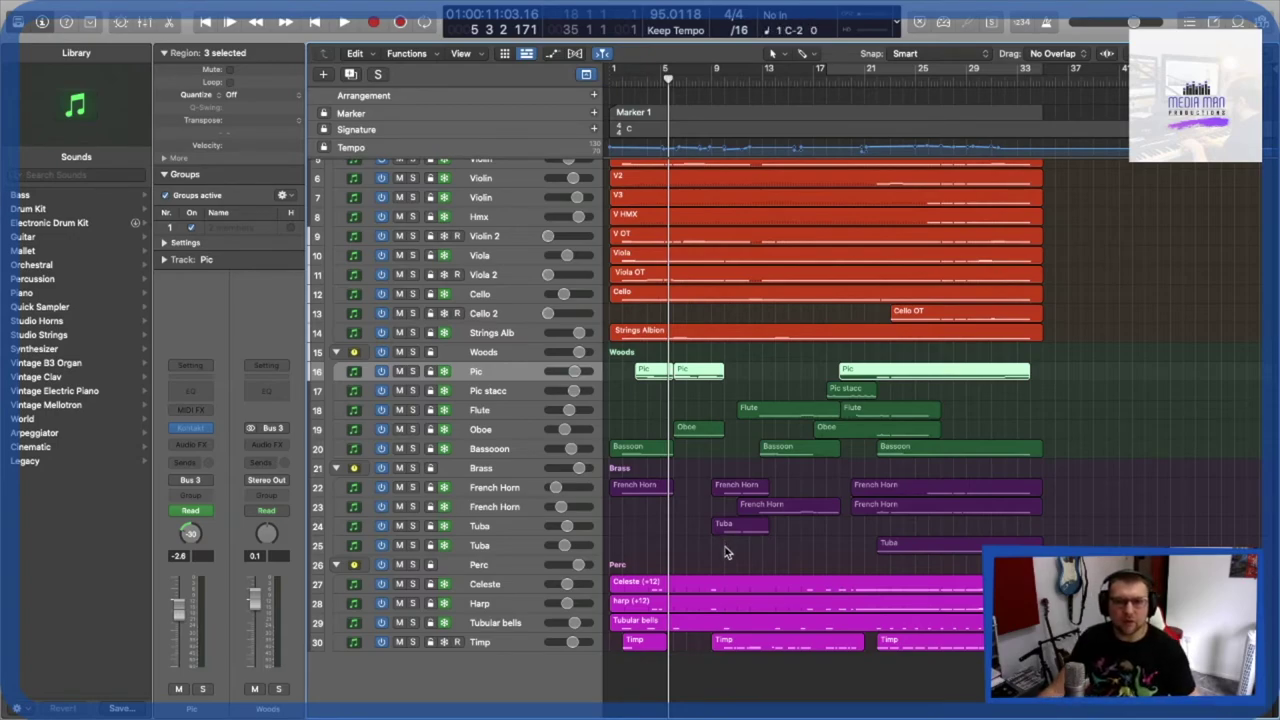
# Drag the playhead to bar 9 and solo track 22, the first French Horn.
pyautogui.moveTo(688, 77); pyautogui.dragTo(716, 83)
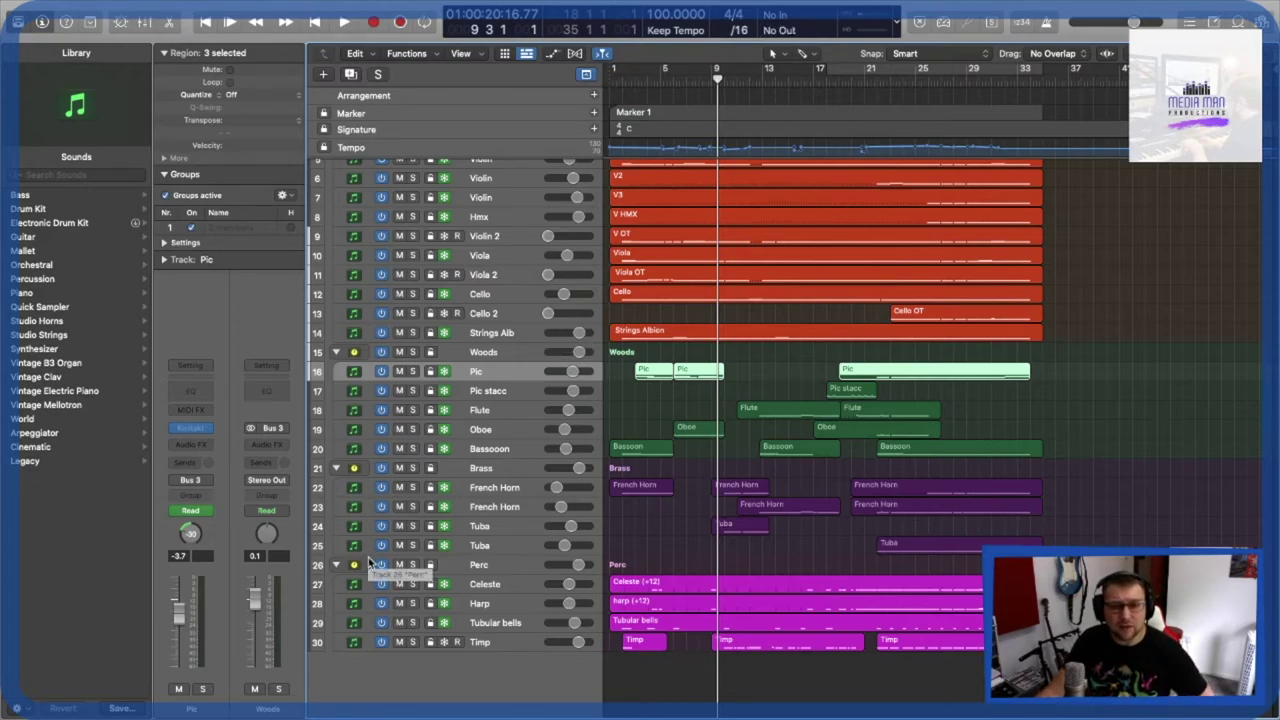
pyautogui.scroll(1, 380, 530)
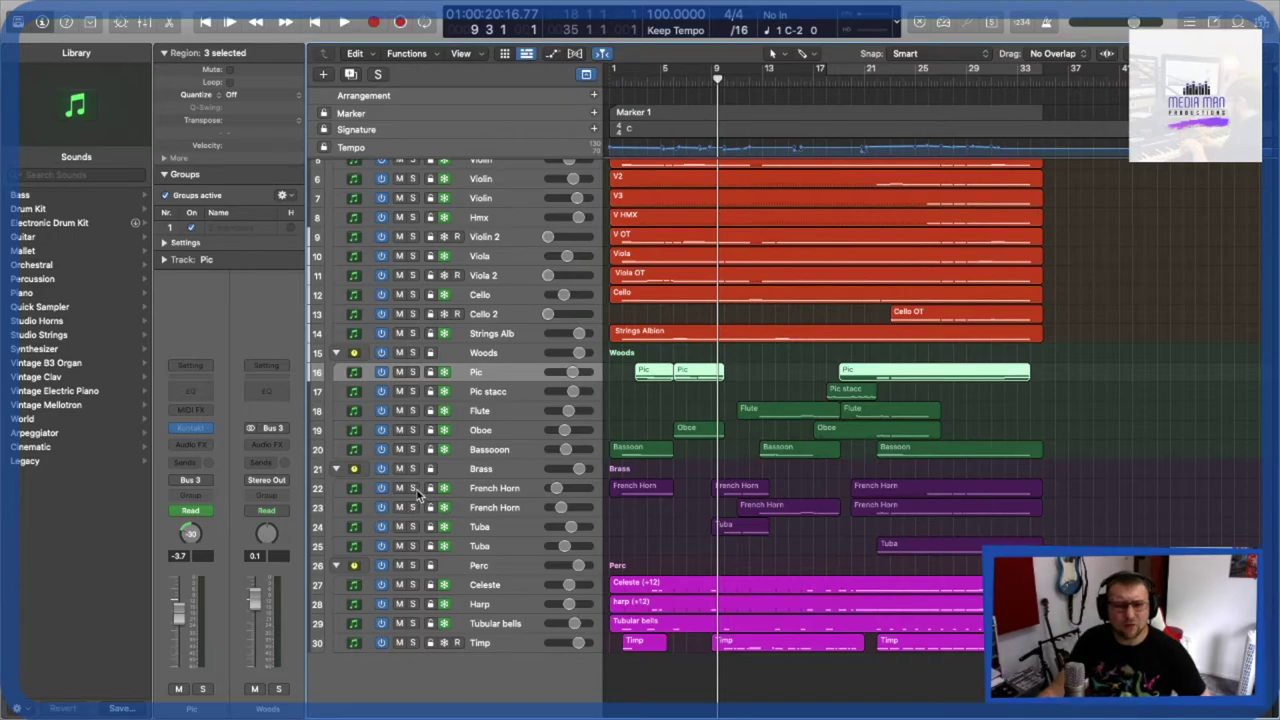
pyautogui.click(412, 488)
# Add Tuba to the French Horn solo, play the brass from bar 9 to bar 13, then clear all solos.
pyautogui.click(412, 527)
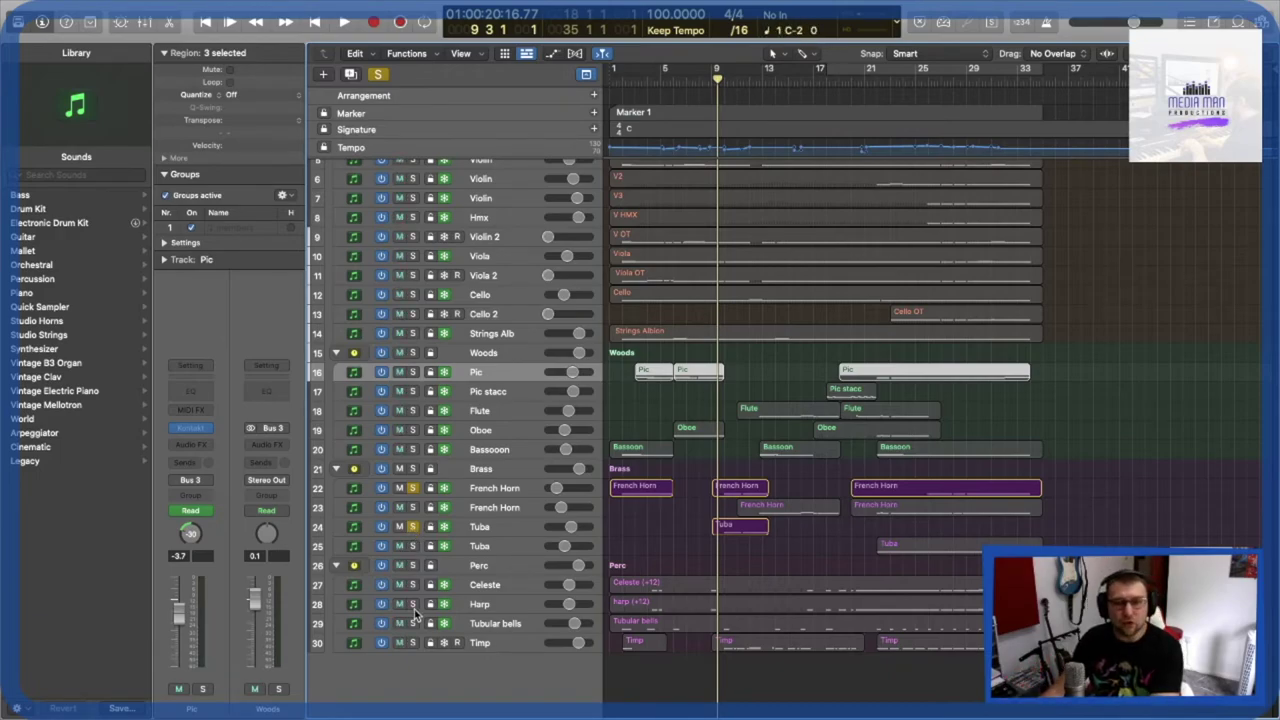
pyautogui.press('space')
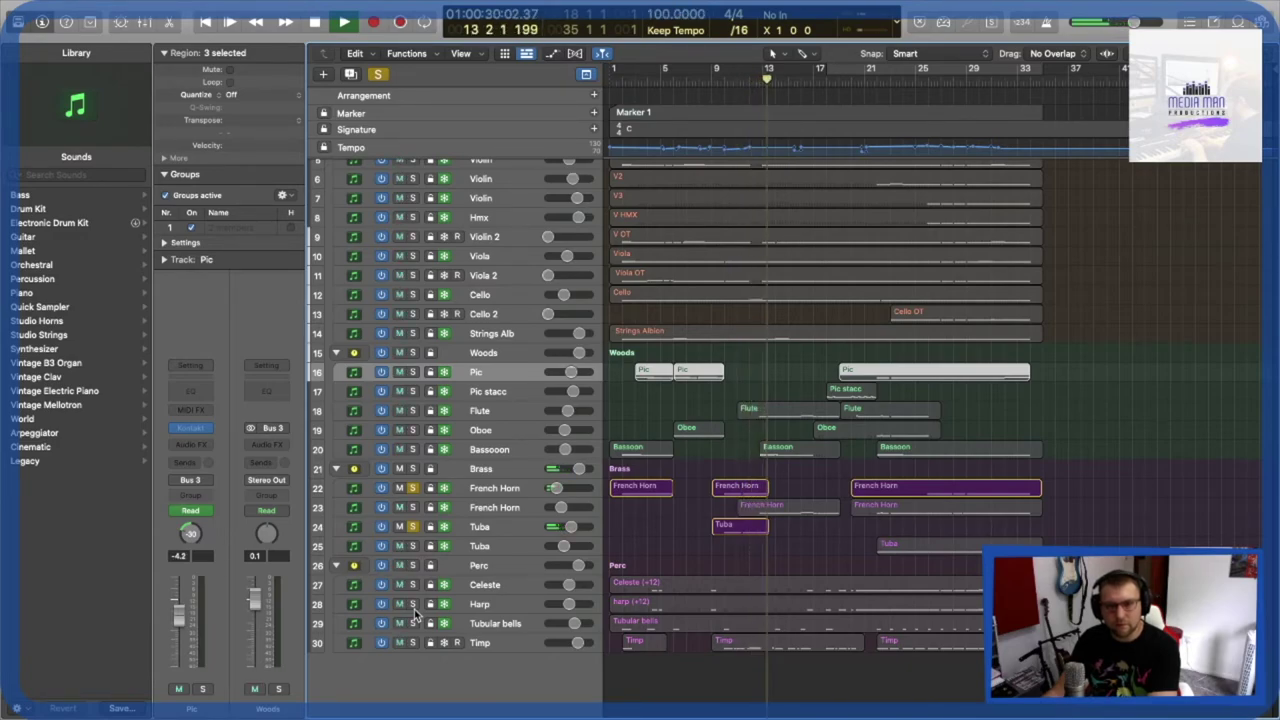
pyautogui.press('space')
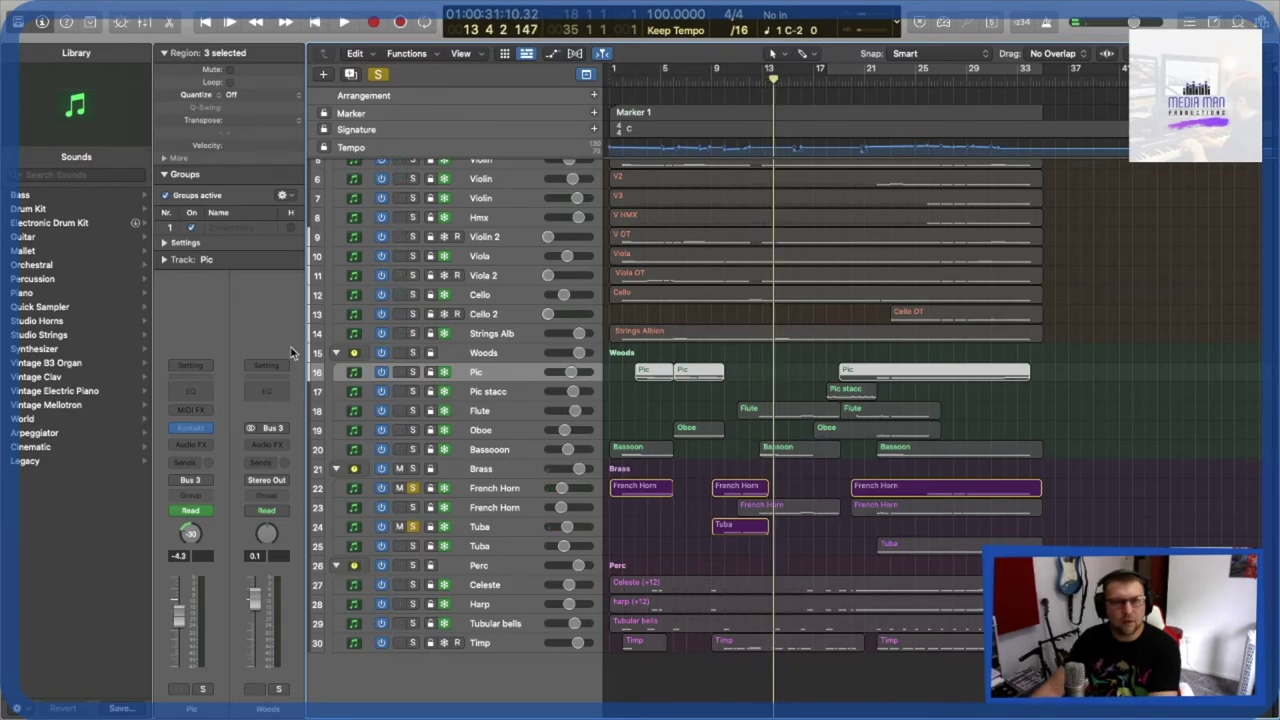
pyautogui.click(378, 75)
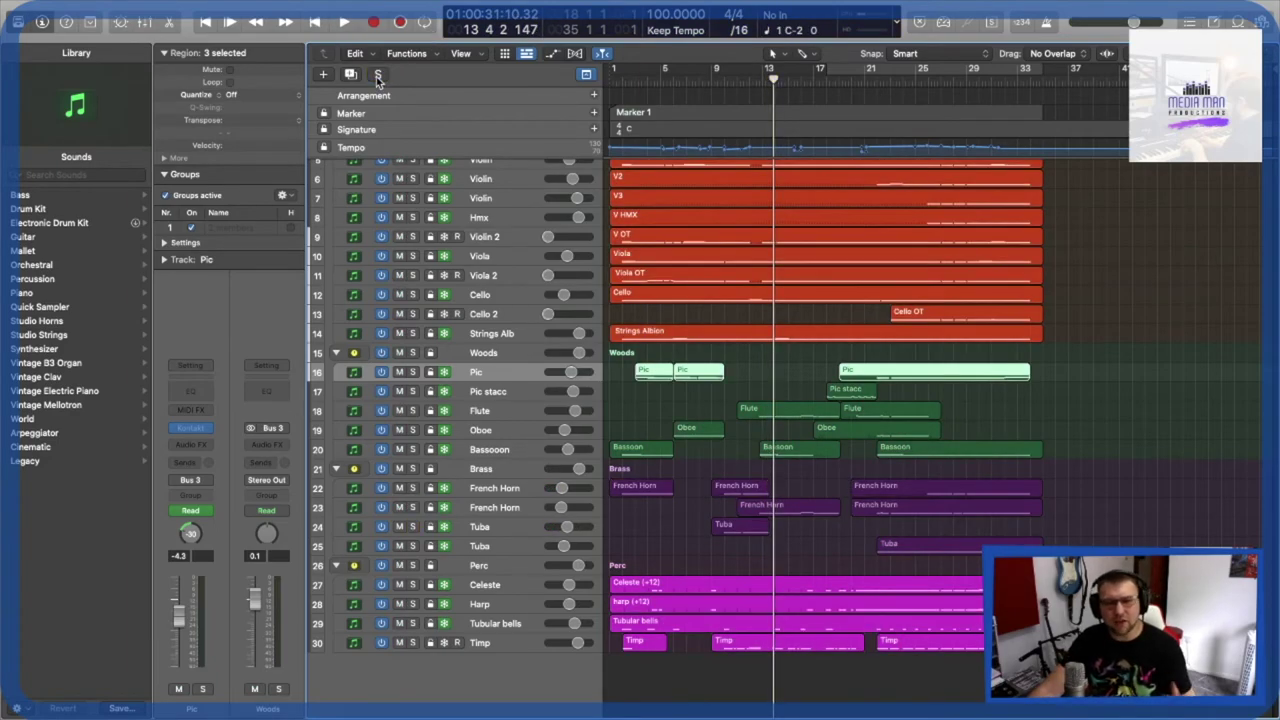
# Play the full arrangement from bar 9 to bar 17, deselect the three Pic regions, and solo Pic.
pyautogui.click(704, 76)
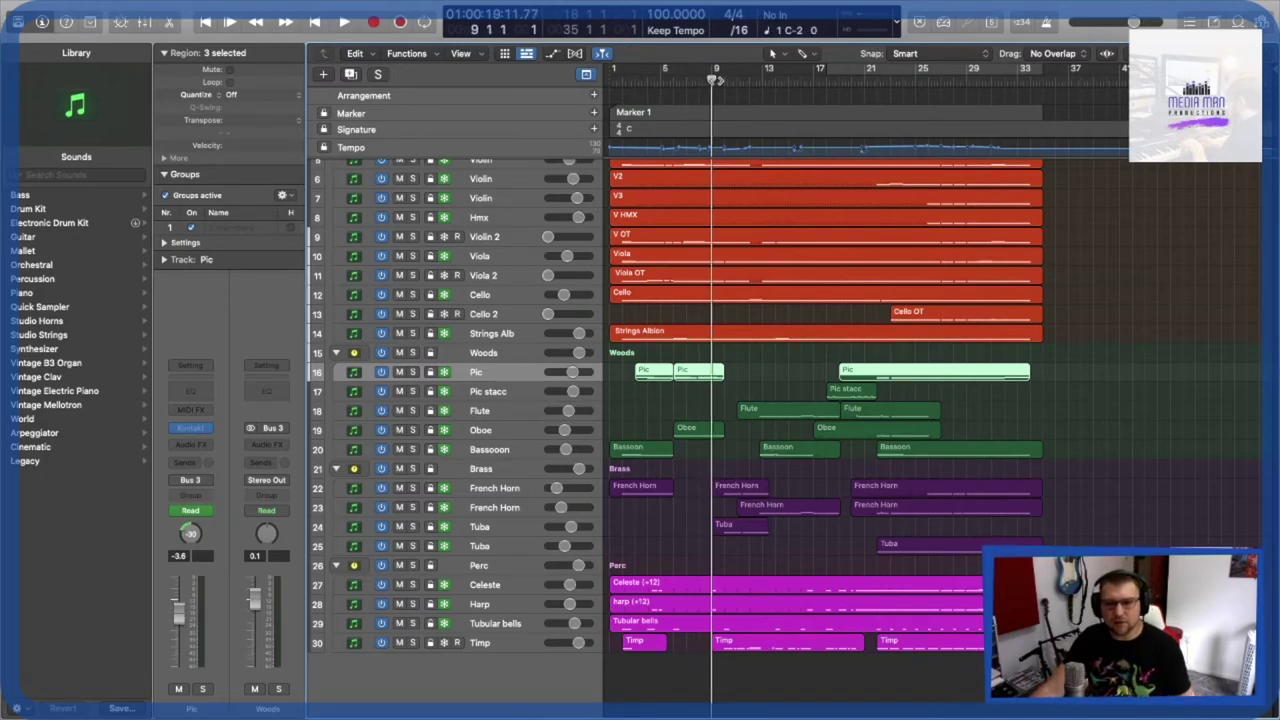
pyautogui.press('space')
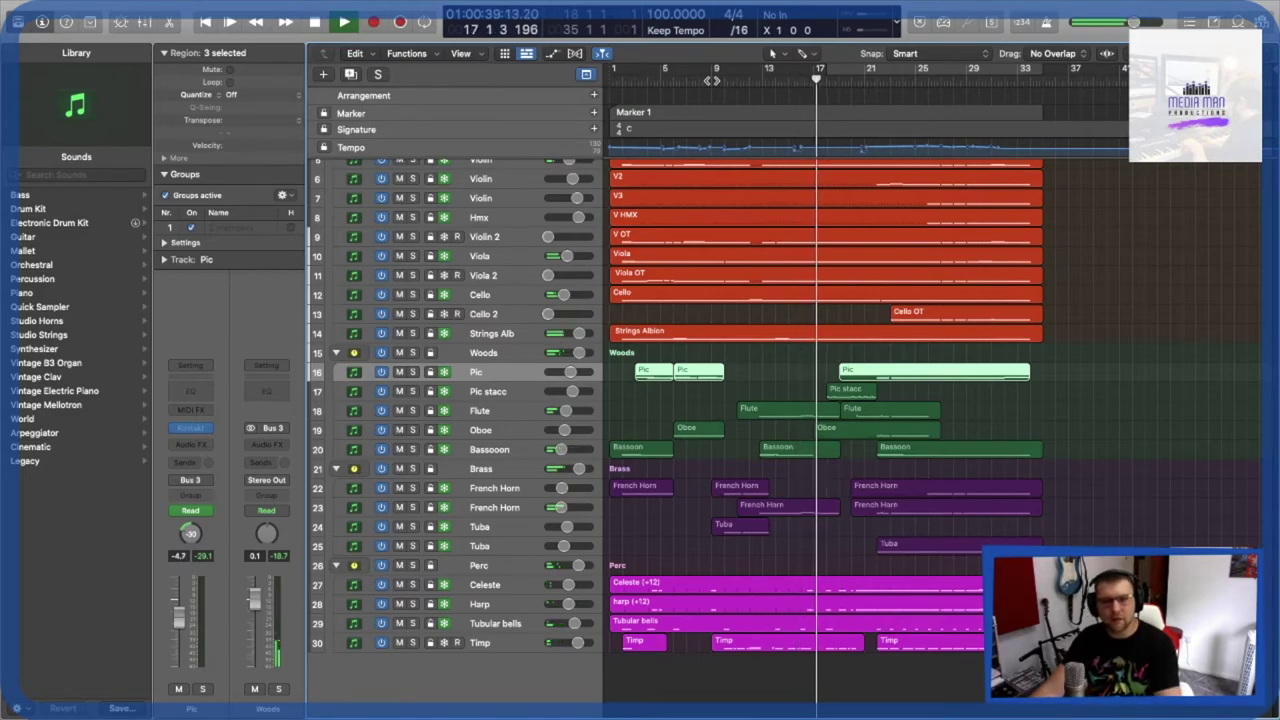
pyautogui.press('space')
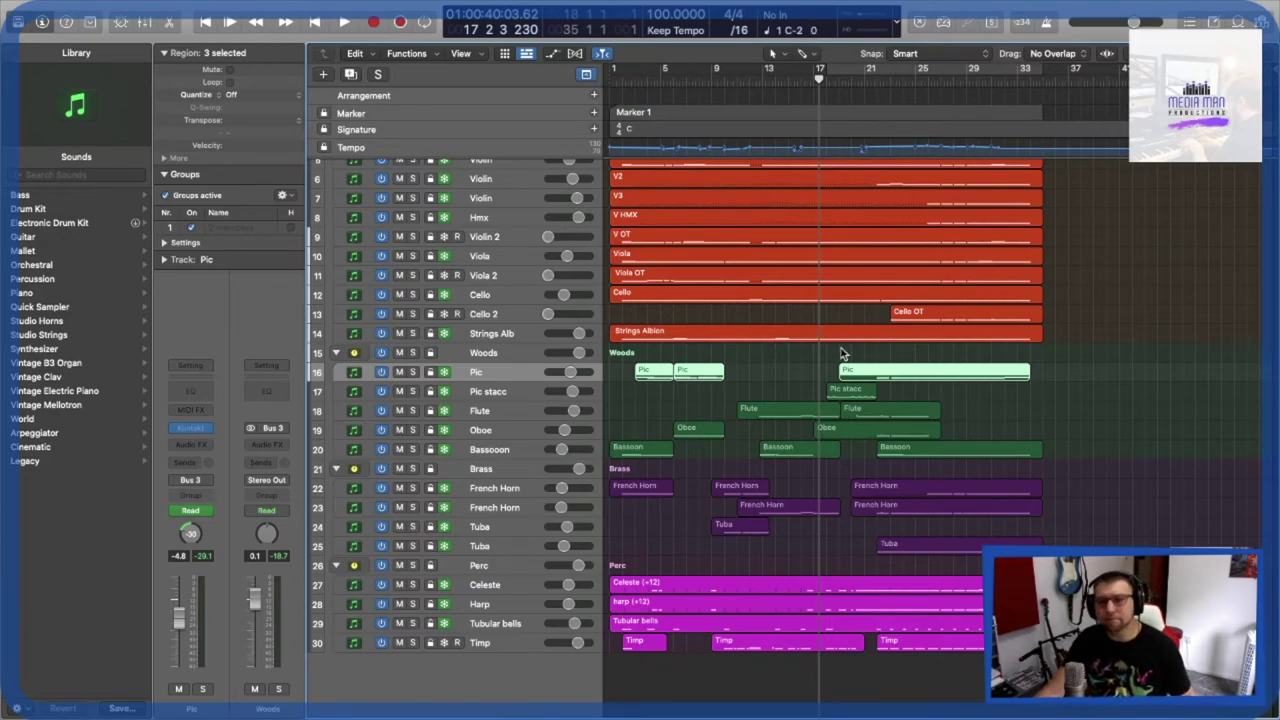
pyautogui.click(785, 394)
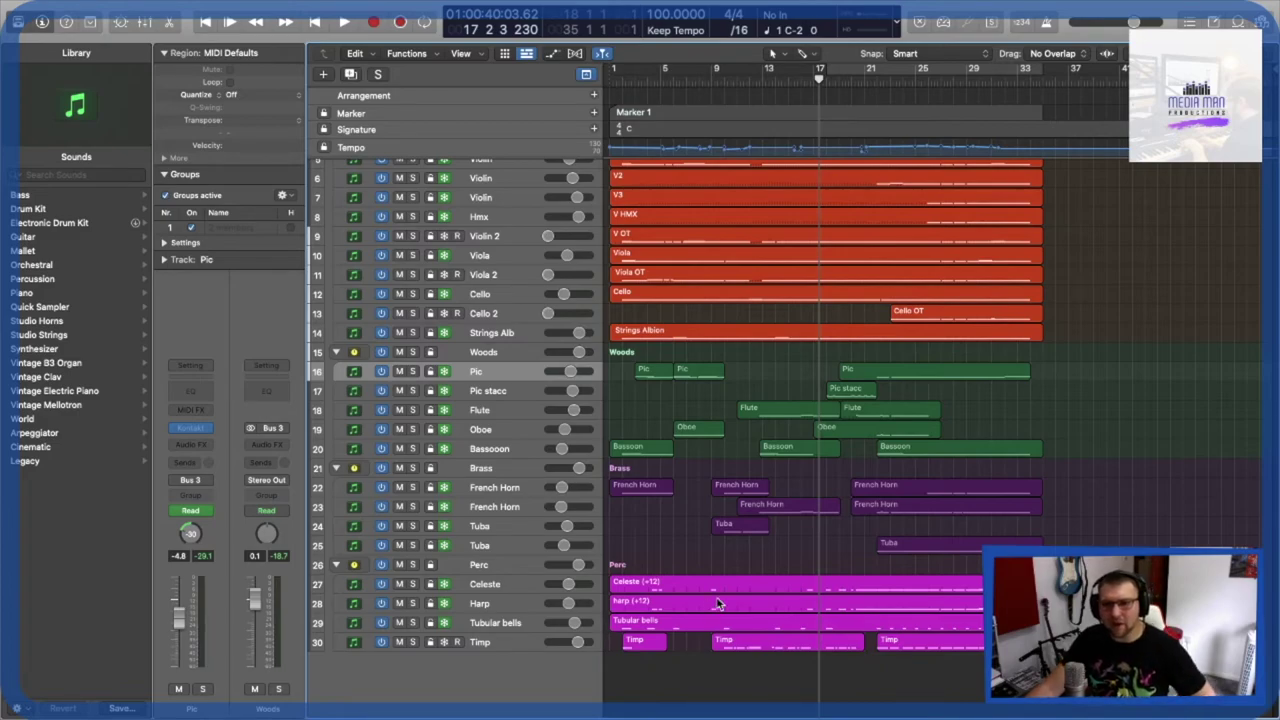
pyautogui.click(410, 375)
# Solo Pic stacc, Flute and Oboe alongside Pic.
pyautogui.click(412, 392)
pyautogui.click(412, 410)
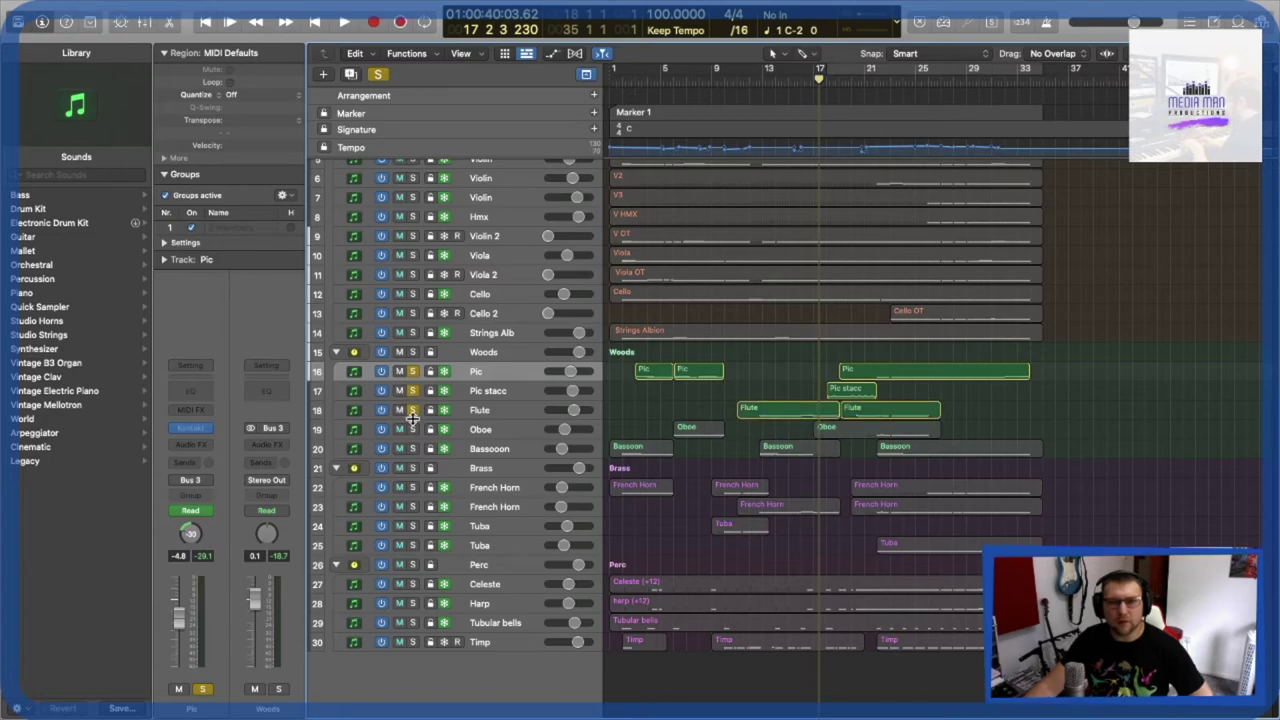
pyautogui.click(412, 429)
# Play the soloed woodwinds from bar 20 to about bar 26, then clear the solos.
pyautogui.moveTo(819, 79); pyautogui.dragTo(858, 80)
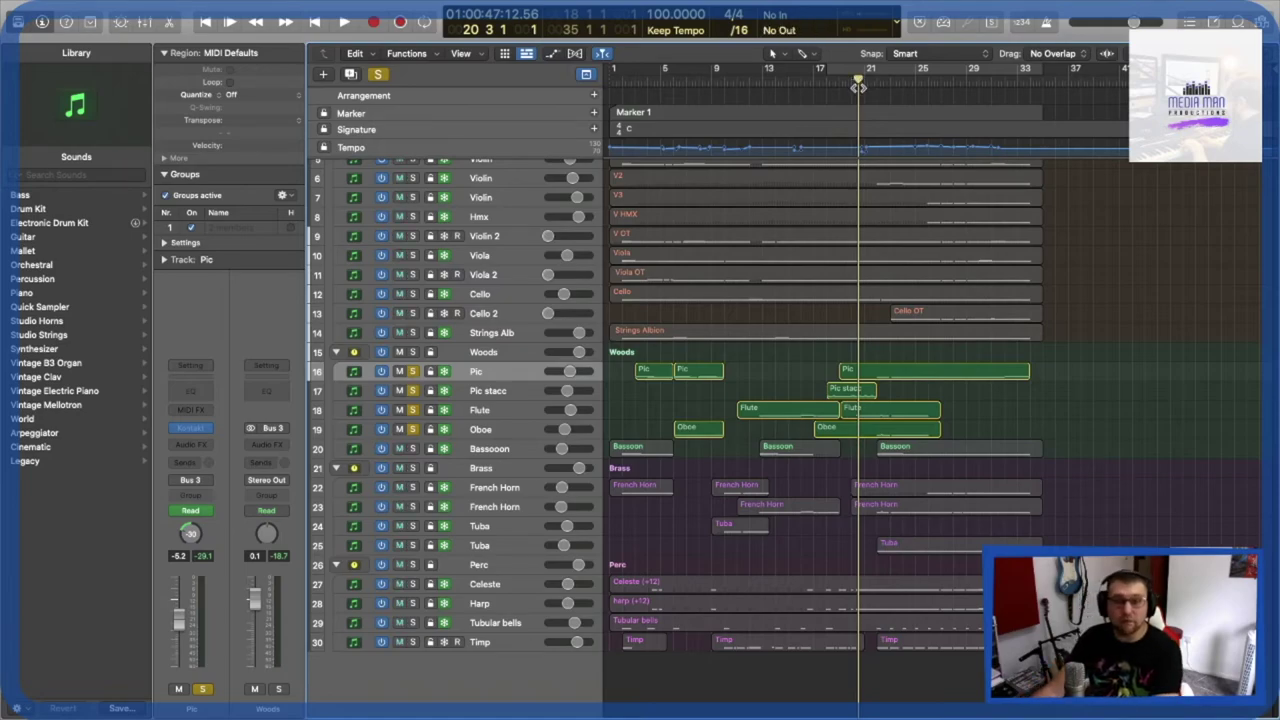
pyautogui.press('space')
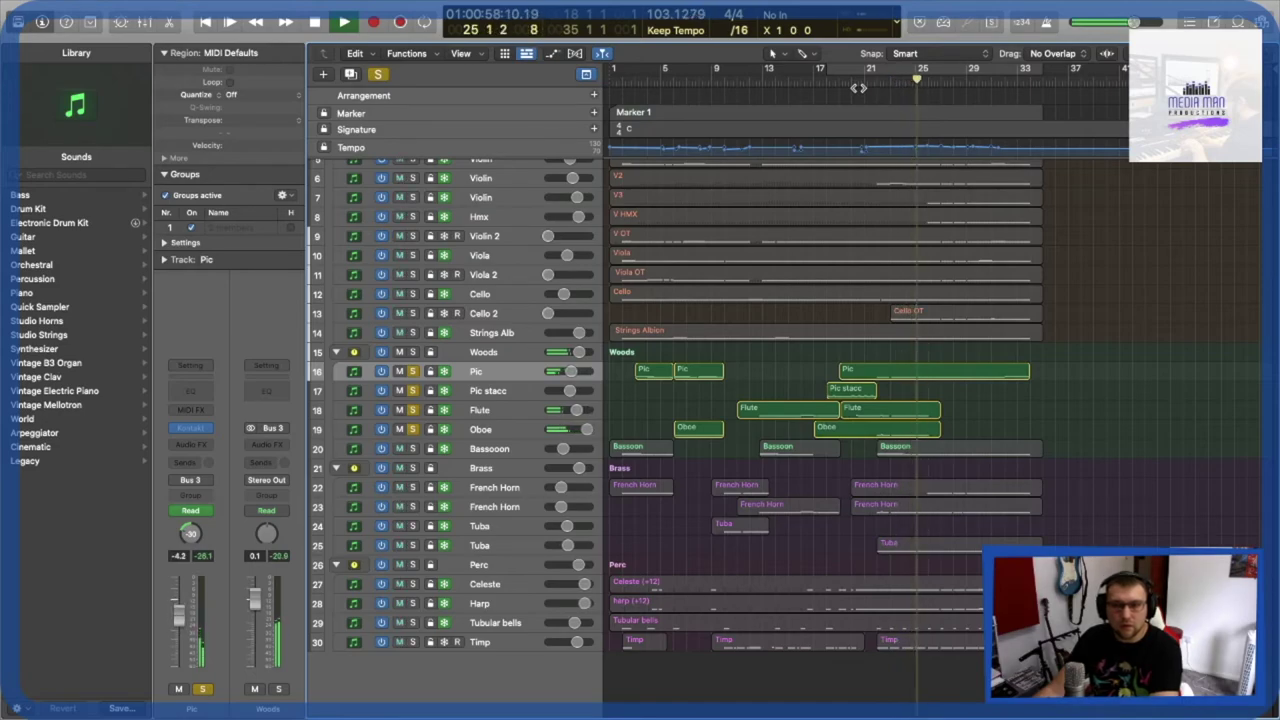
pyautogui.press('space')
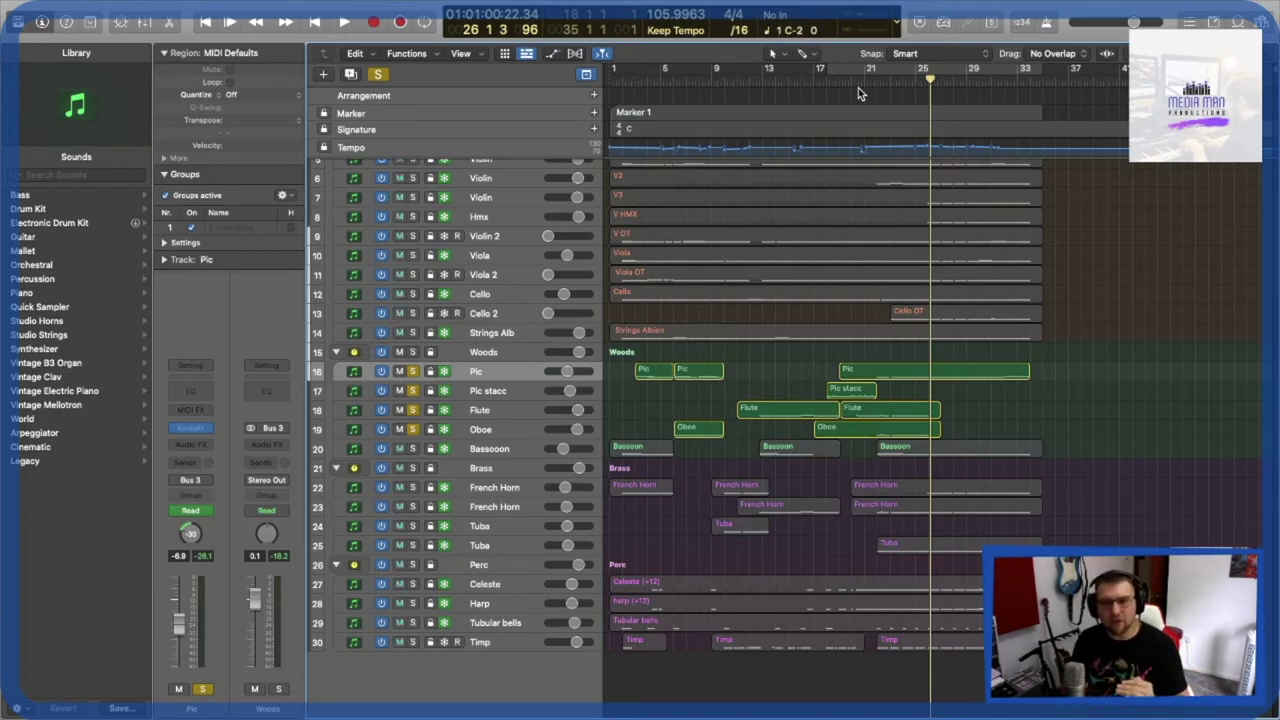
pyautogui.scroll(1, 764, 236)
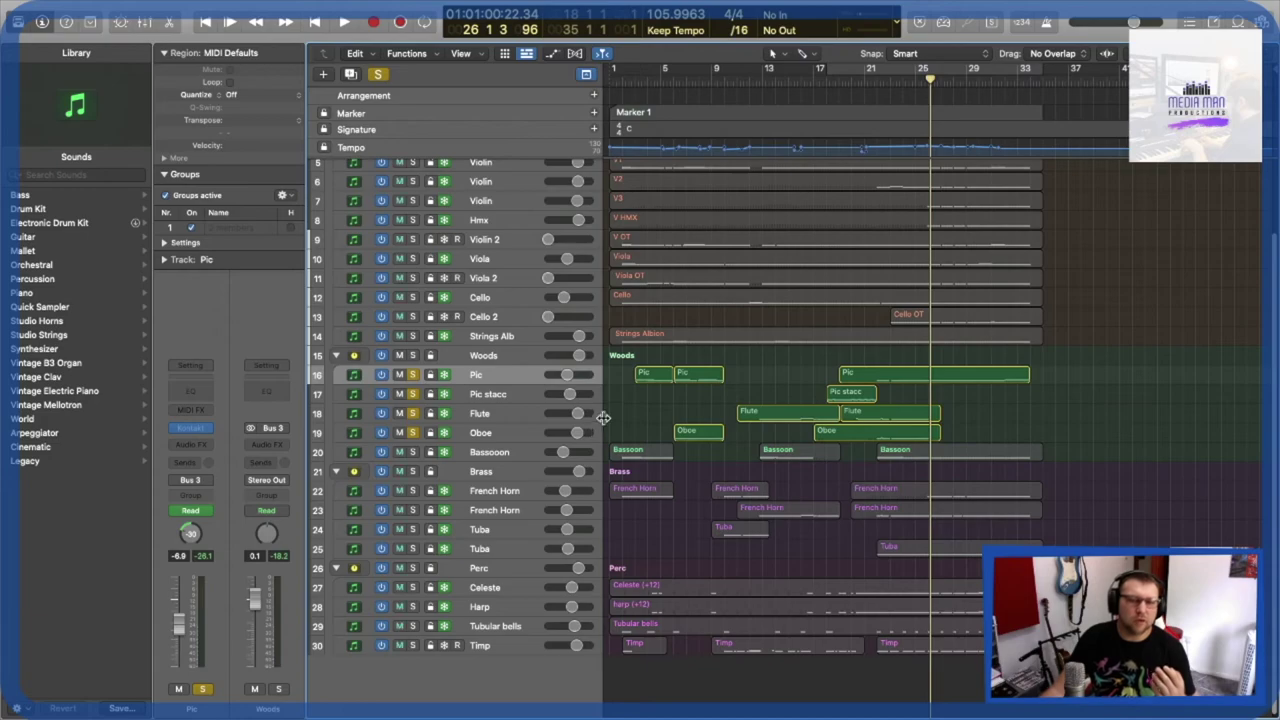
pyautogui.scroll(-1, 600, 417)
pyautogui.click(413, 371)
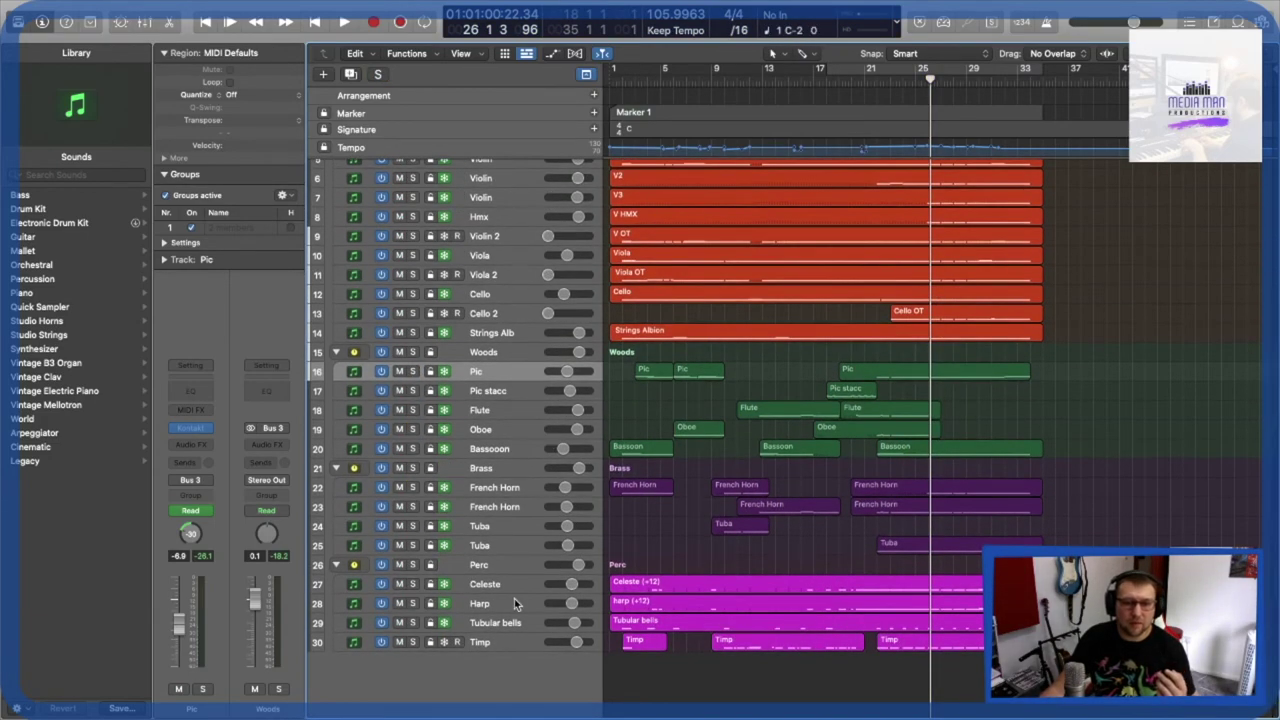
# Solo Celeste, Harp and Tubular bells together and play them from bar 26.
pyautogui.moveTo(415, 590); pyautogui.dragTo(415, 622)
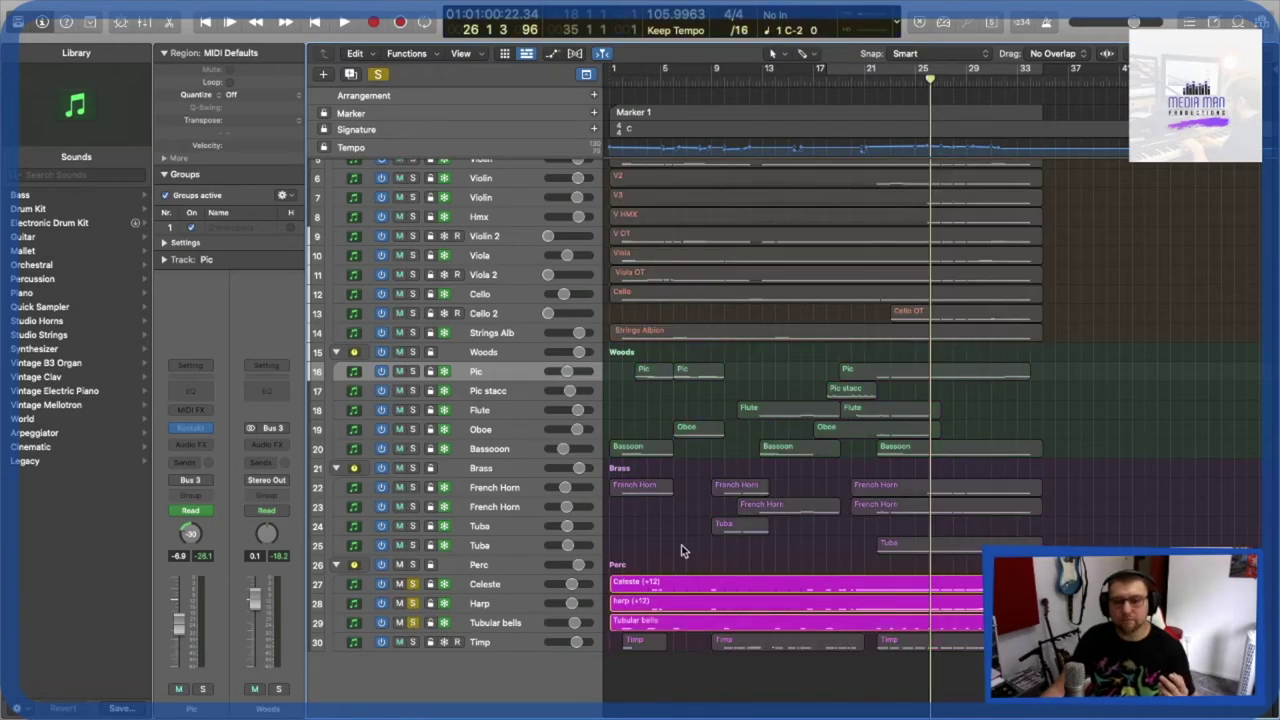
pyautogui.press('space')
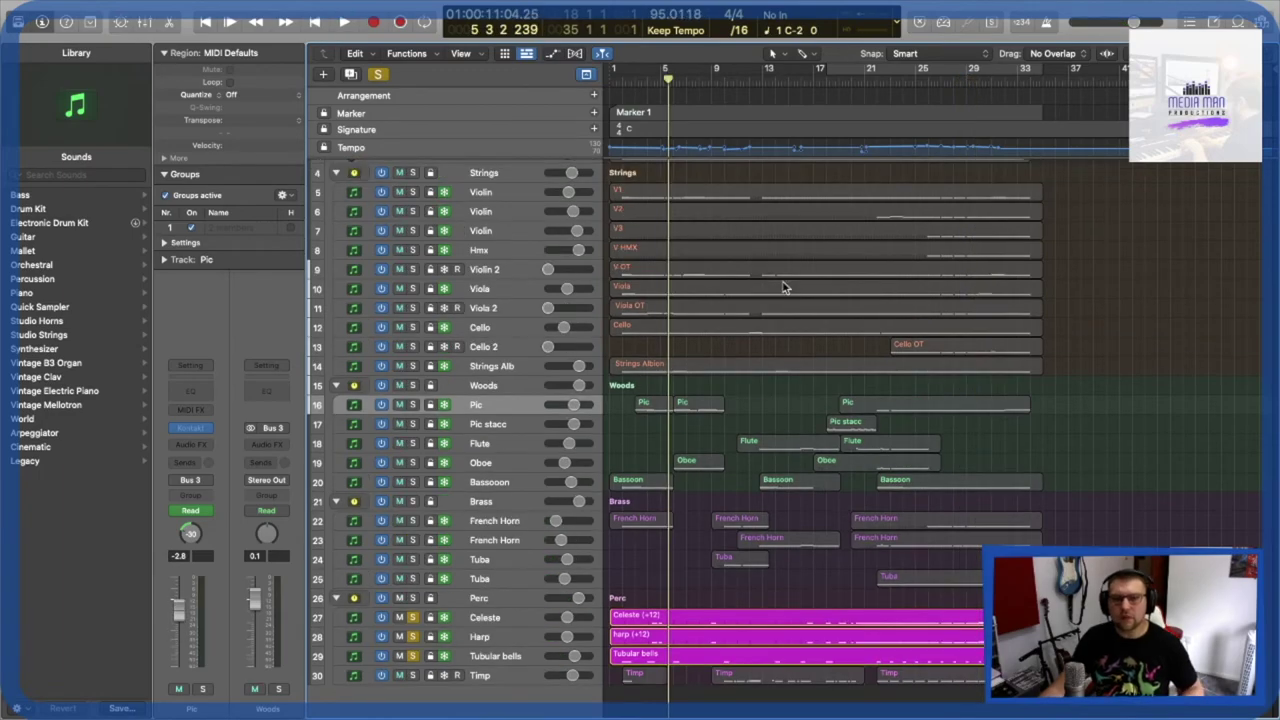
# Show the Mixer and scroll across all orchestral channel strips to review their pans and levels.
pyautogui.press('super+2')
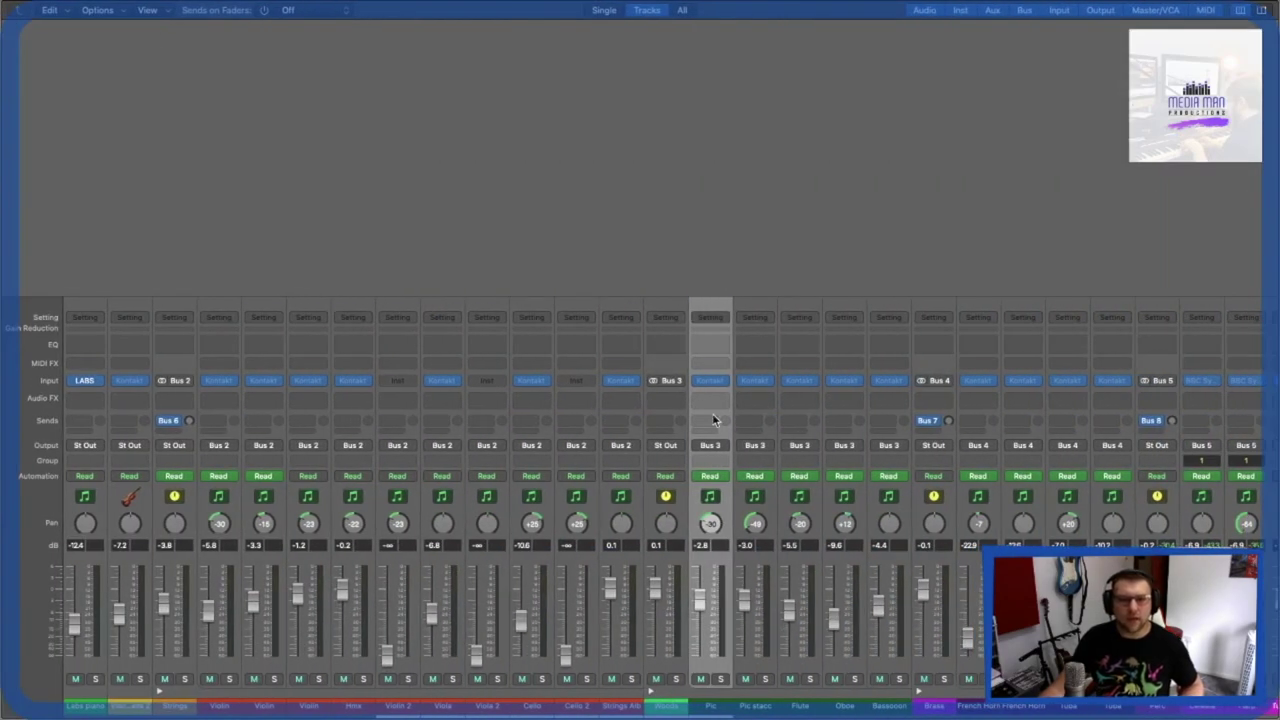
pyautogui.hscroll(2, 718, 418)
pyautogui.hscroll(-3, 717, 425)
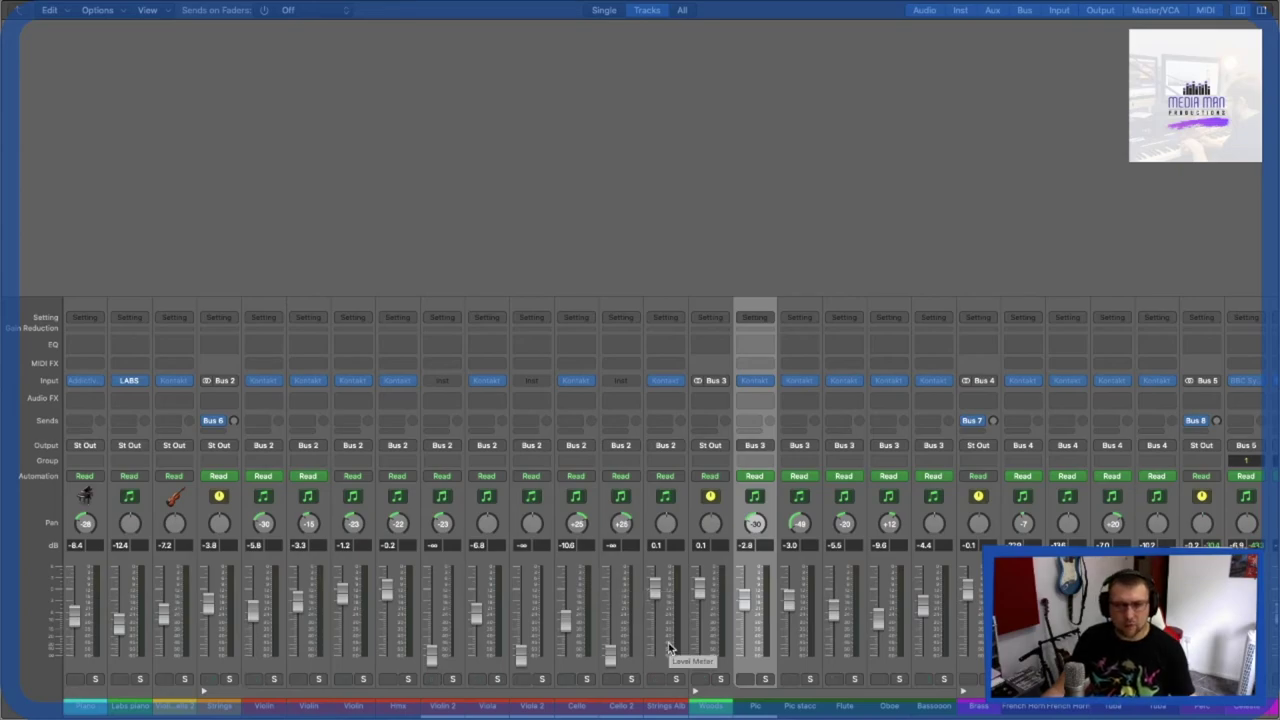
pyautogui.hscroll(3, 896, 603)
pyautogui.hscroll(2, 896, 608)
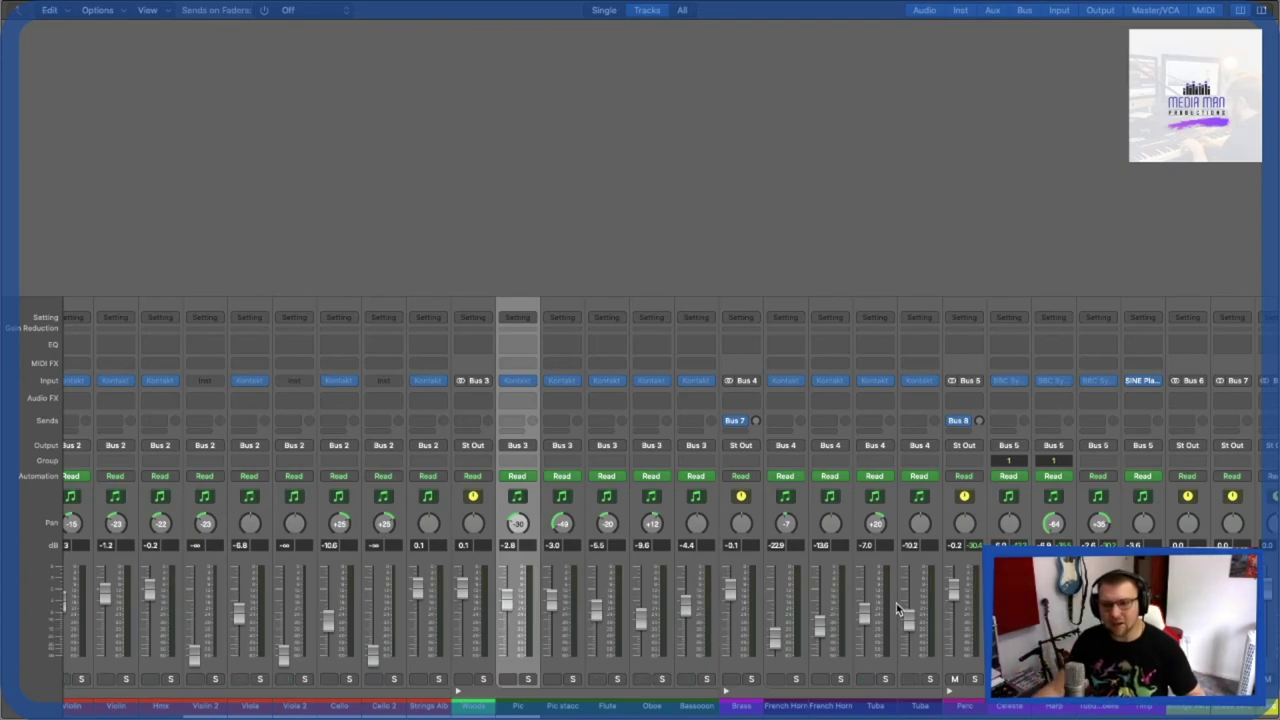
pyautogui.hscroll(5, 860, 640)
pyautogui.hscroll(-1, 848, 655)
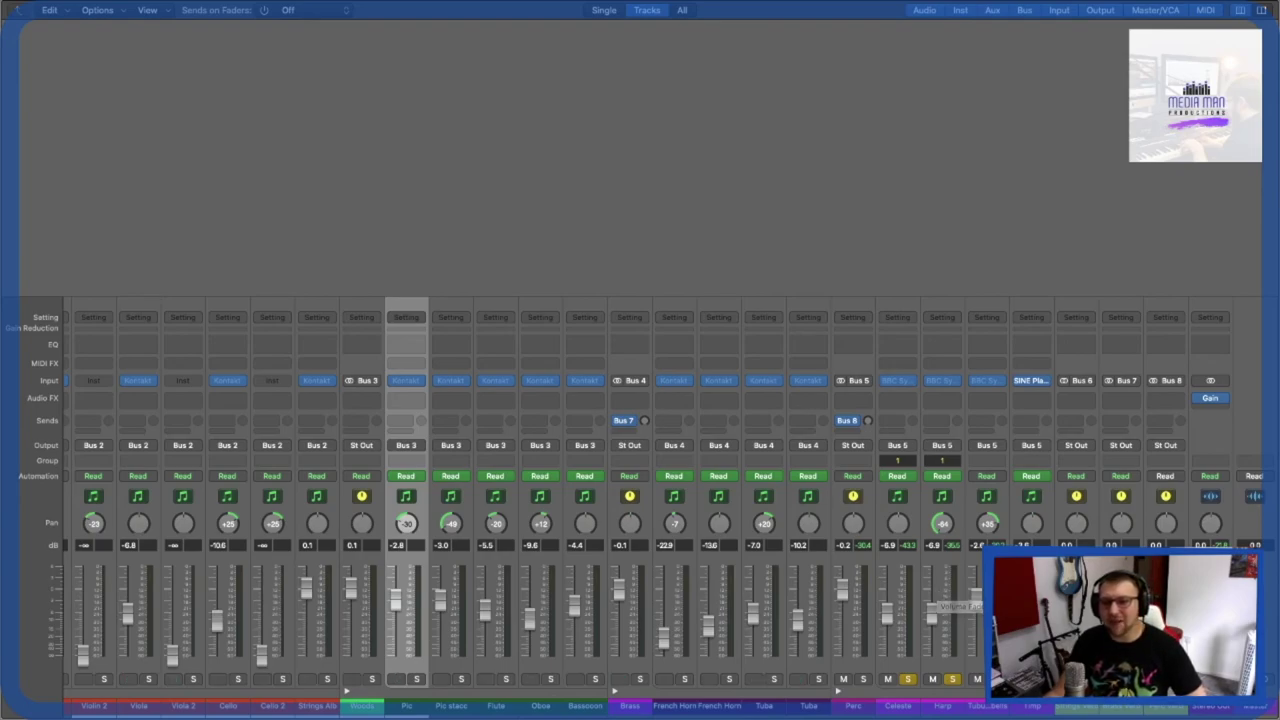
pyautogui.hscroll(-3, 640, 500)
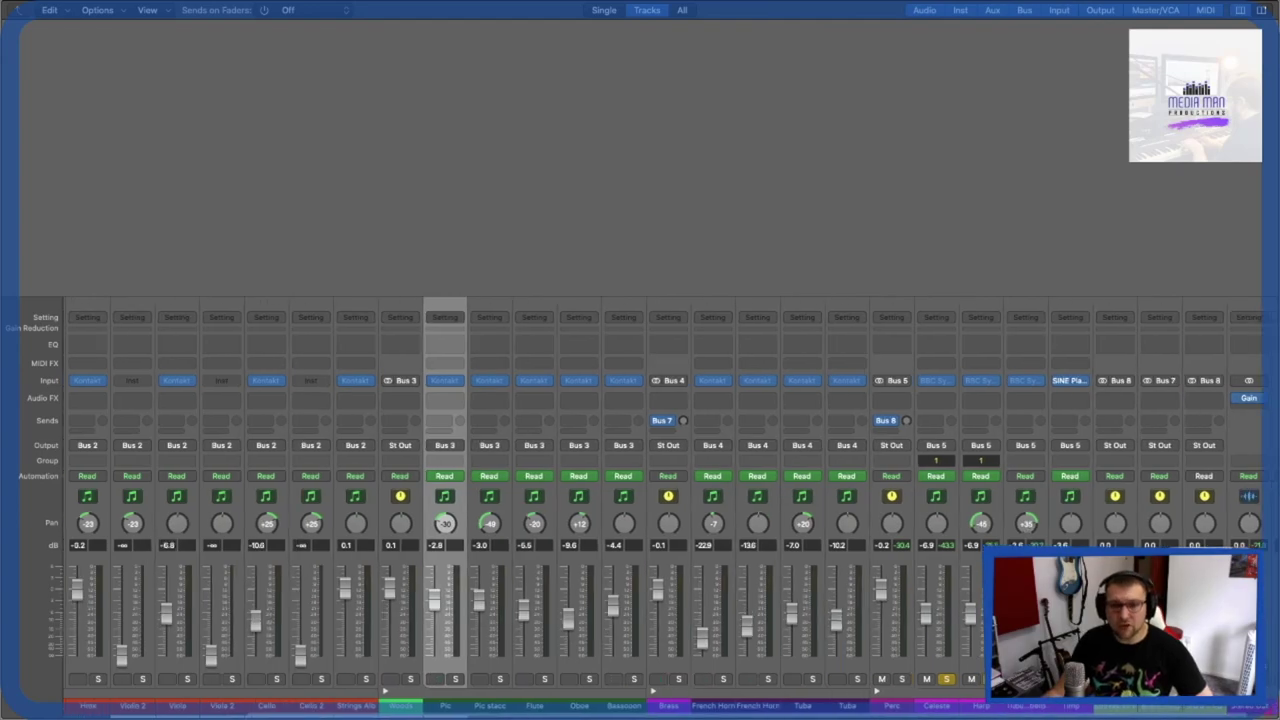
pyautogui.hscroll(-2, 640, 500)
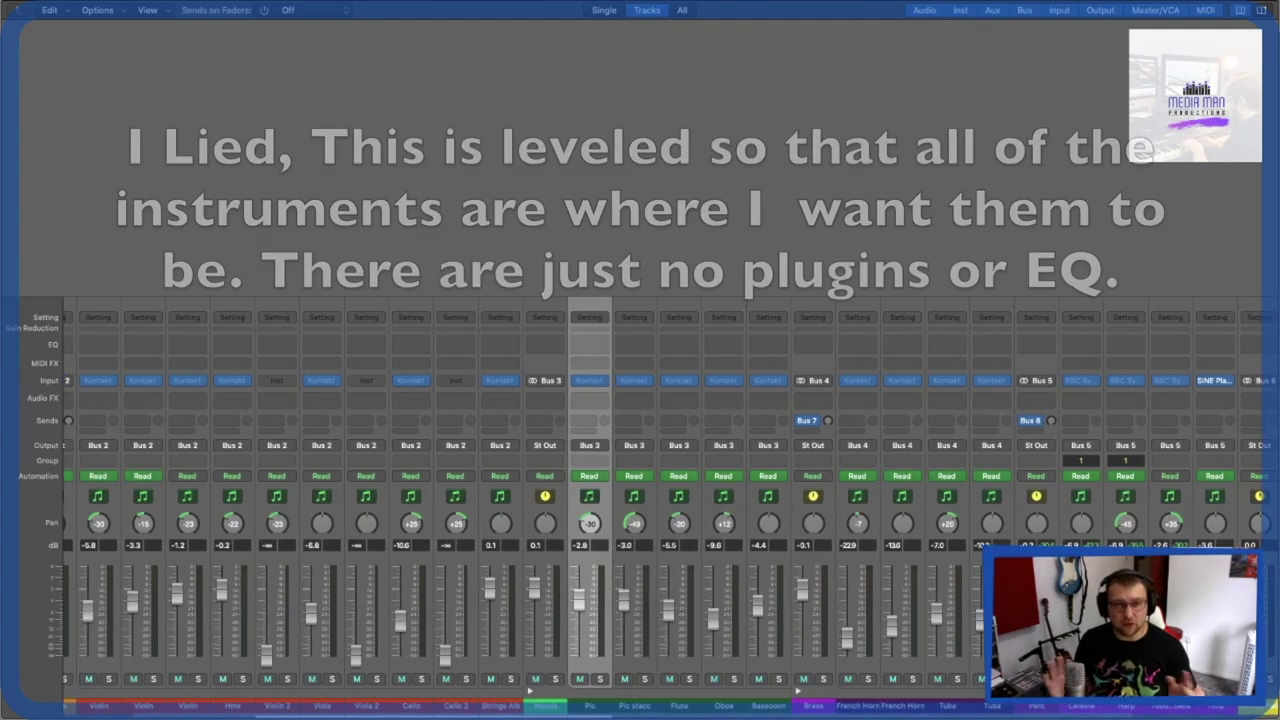